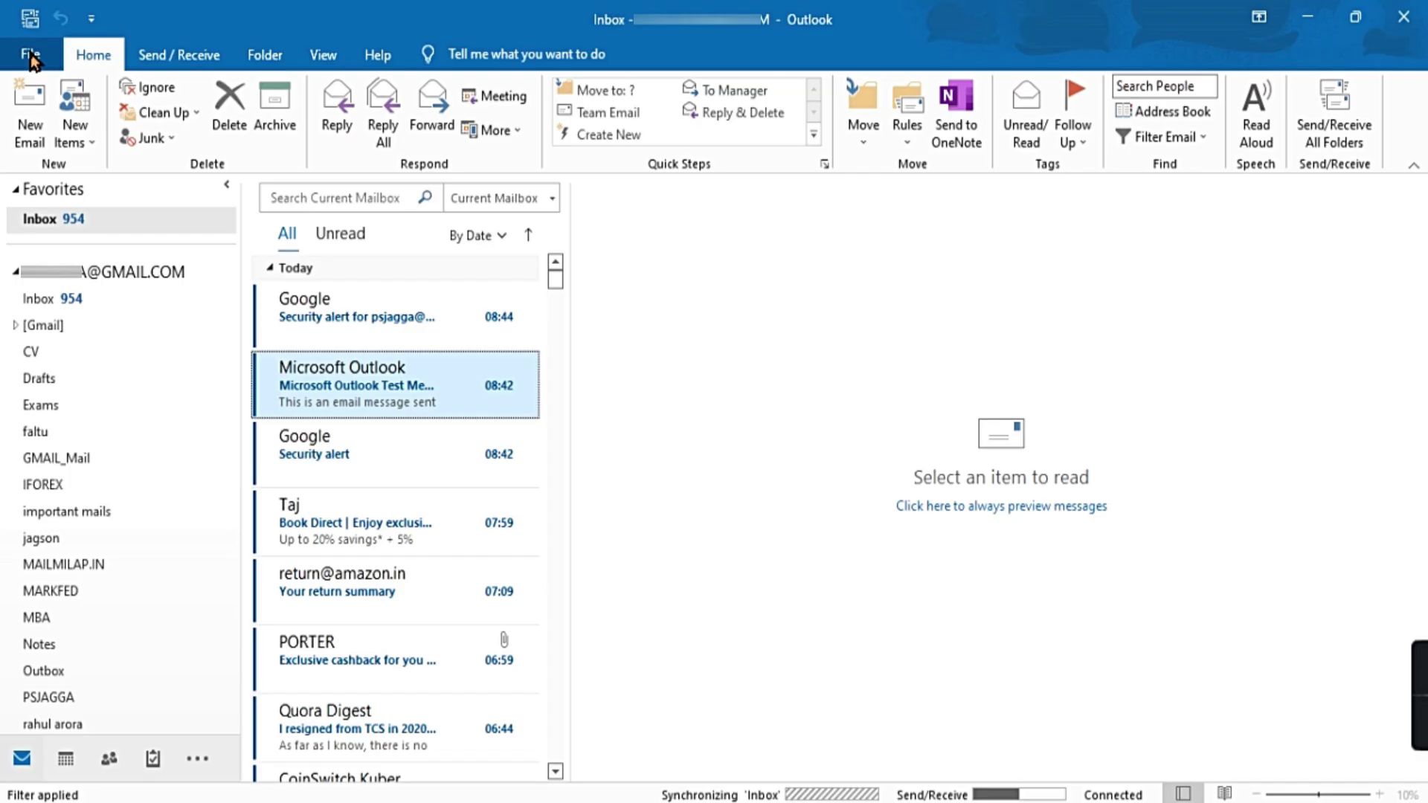
- Add the Yahoo ymail.com address as a new Outlook account with manual setup ticked, and connect
{"action": "left_click", "coordinate": [30, 53]}
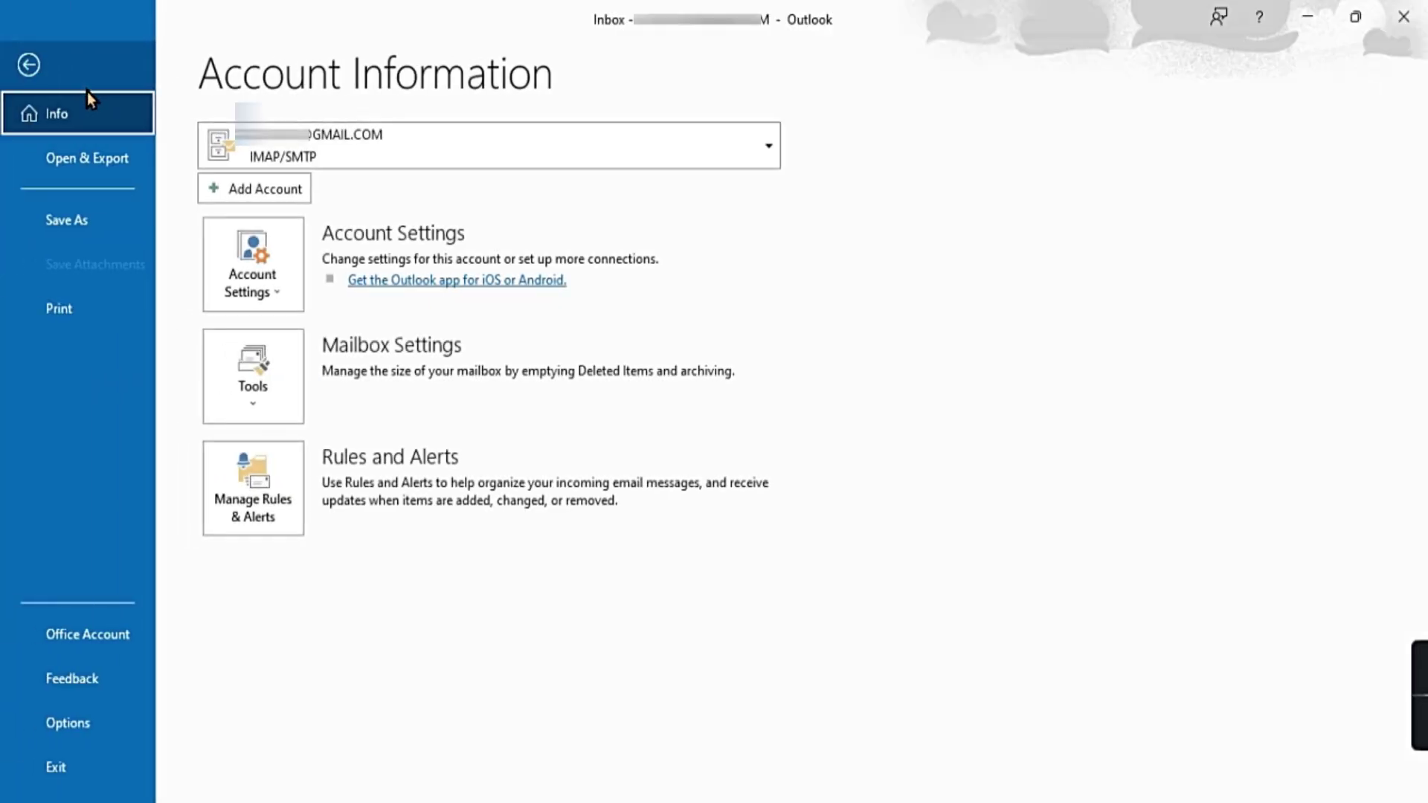
{"action": "left_click", "coordinate": [271, 189]}
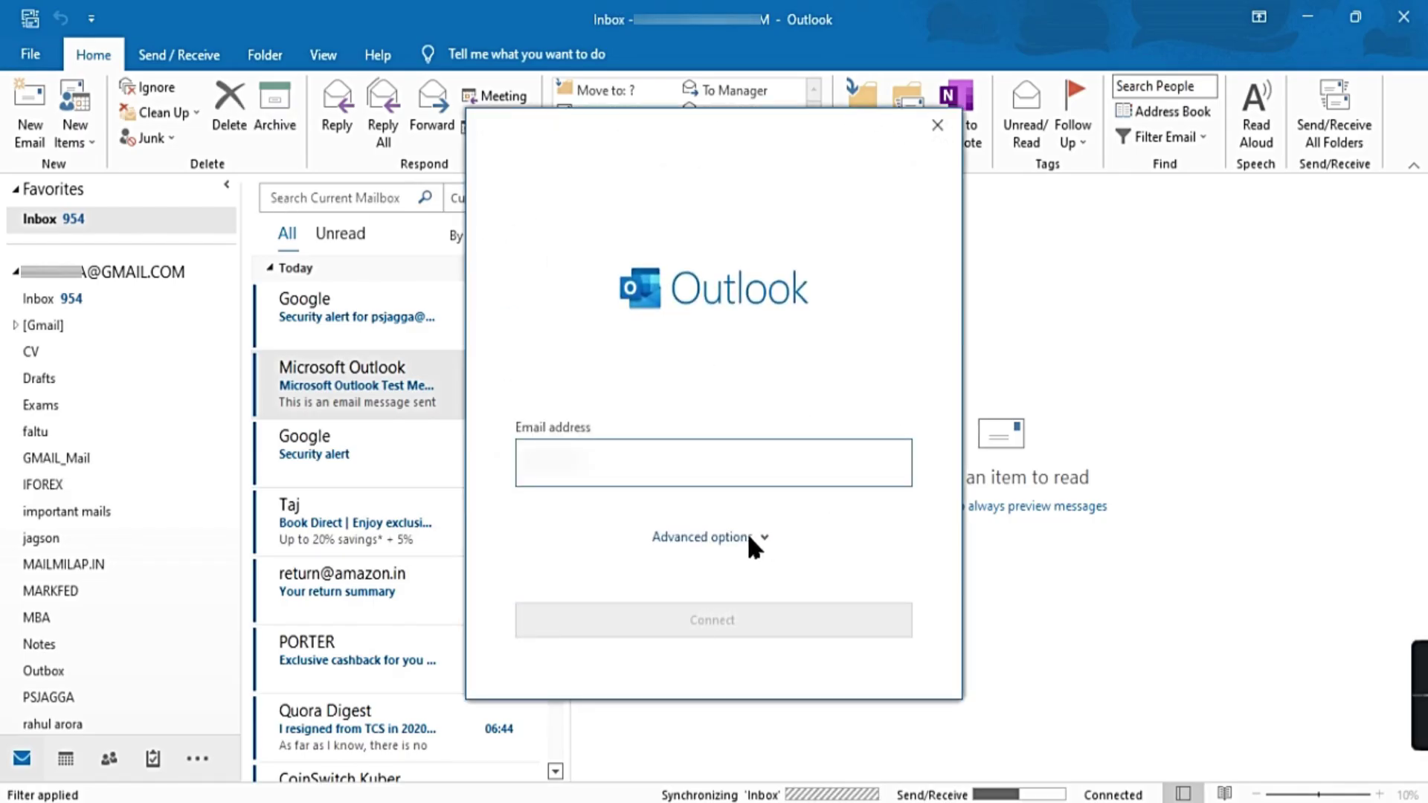
{"action": "left_click", "coordinate": [753, 538]}
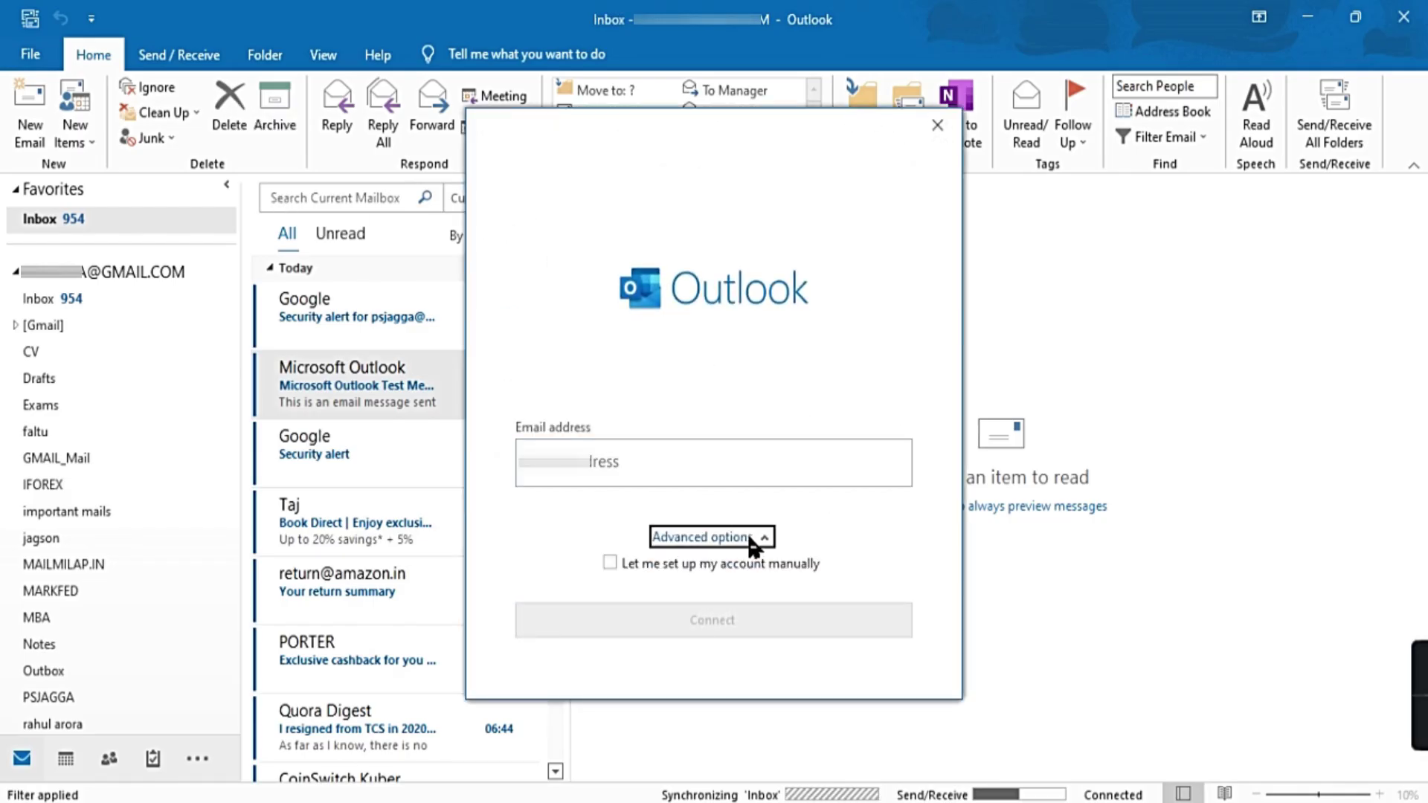
{"action": "left_click", "coordinate": [723, 566]}
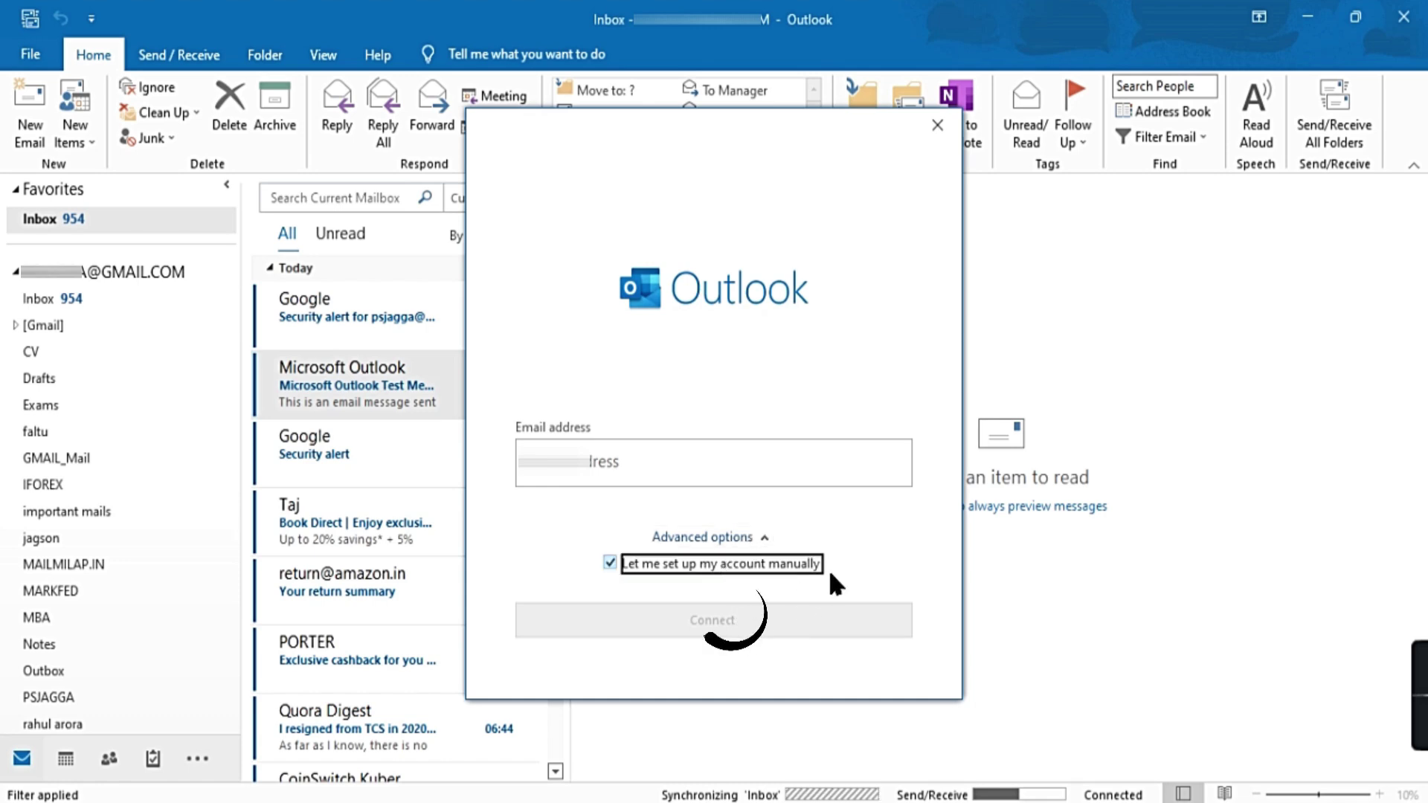
{"action": "left_click", "coordinate": [781, 456]}
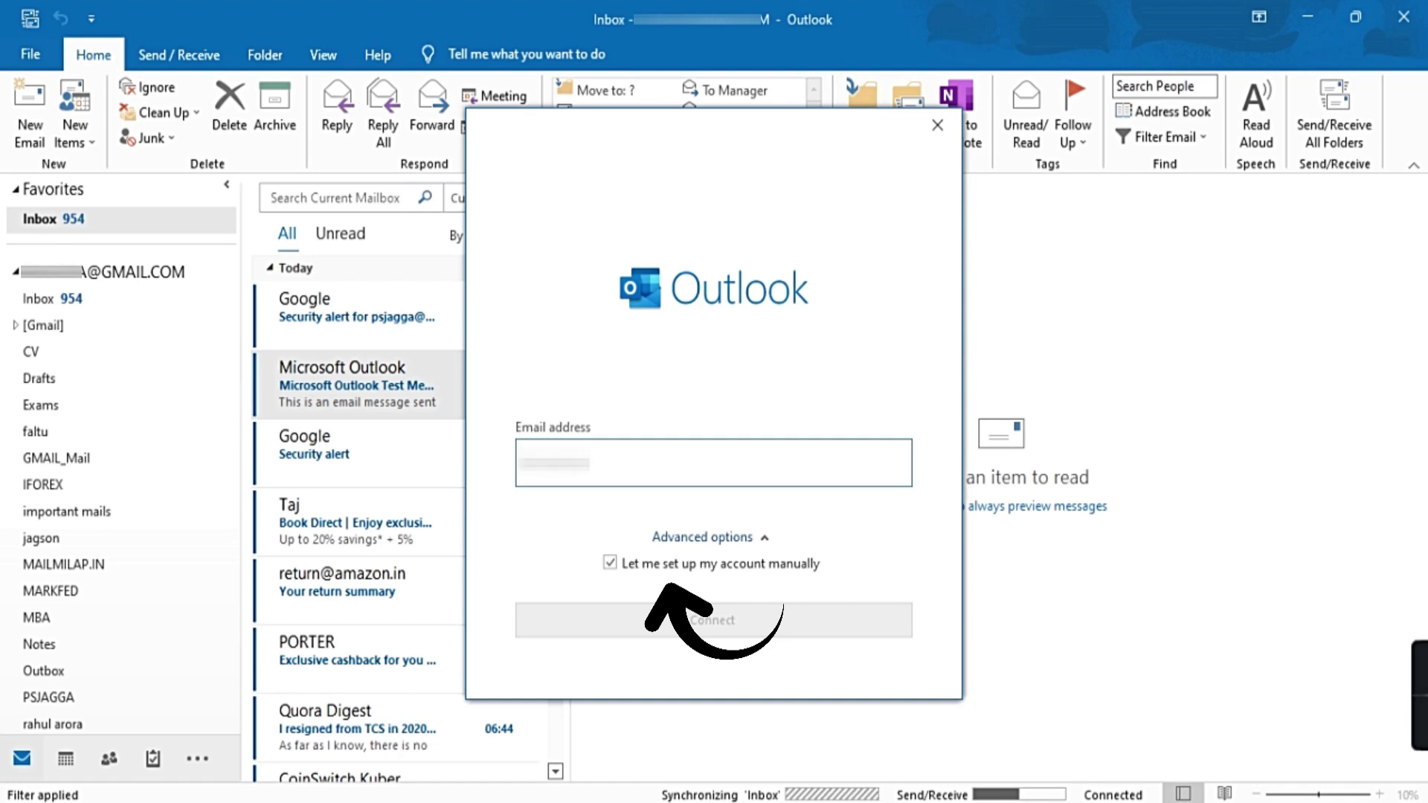
{"action": "type", "text": "ymail.co"}
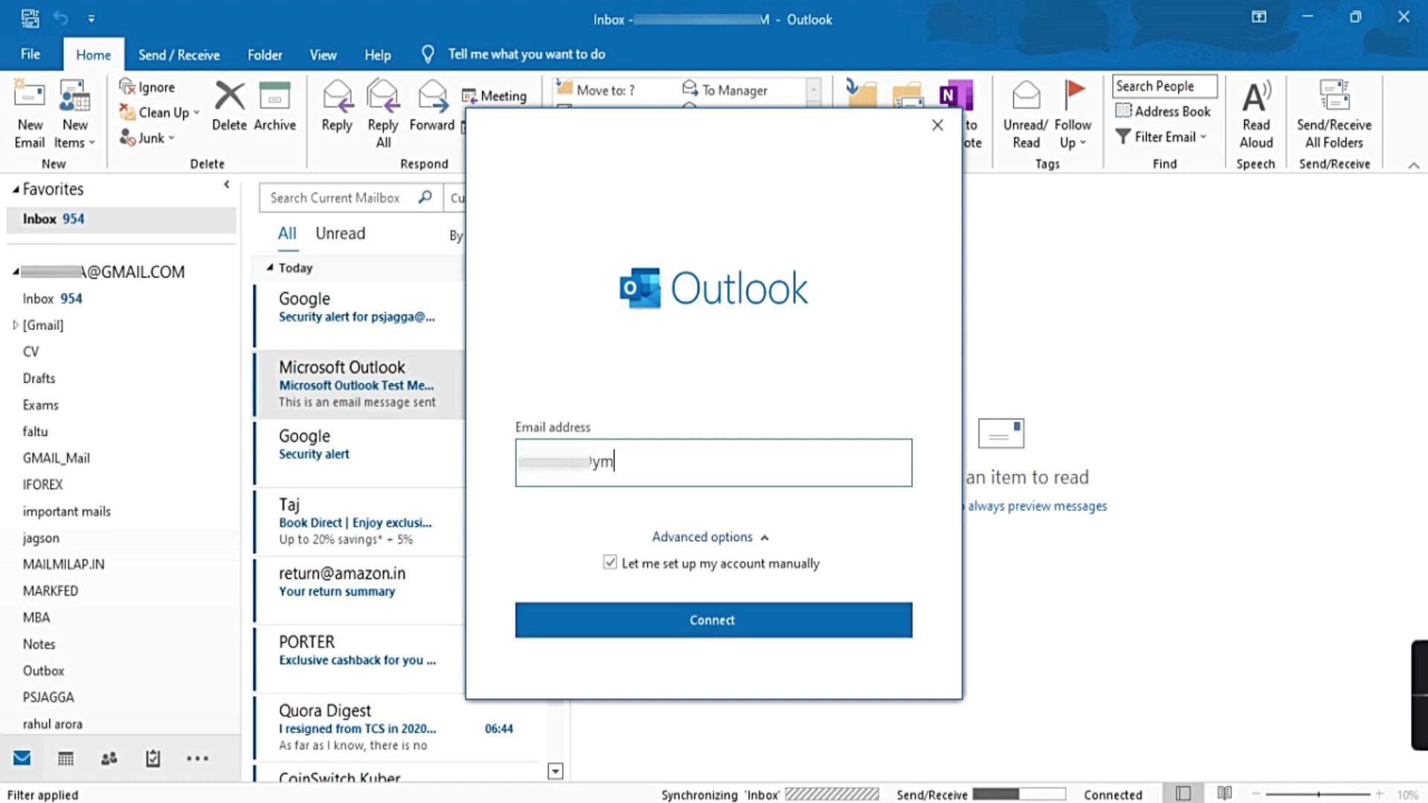
{"action": "type", "text": "m"}
{"action": "left_click", "coordinate": [781, 624]}
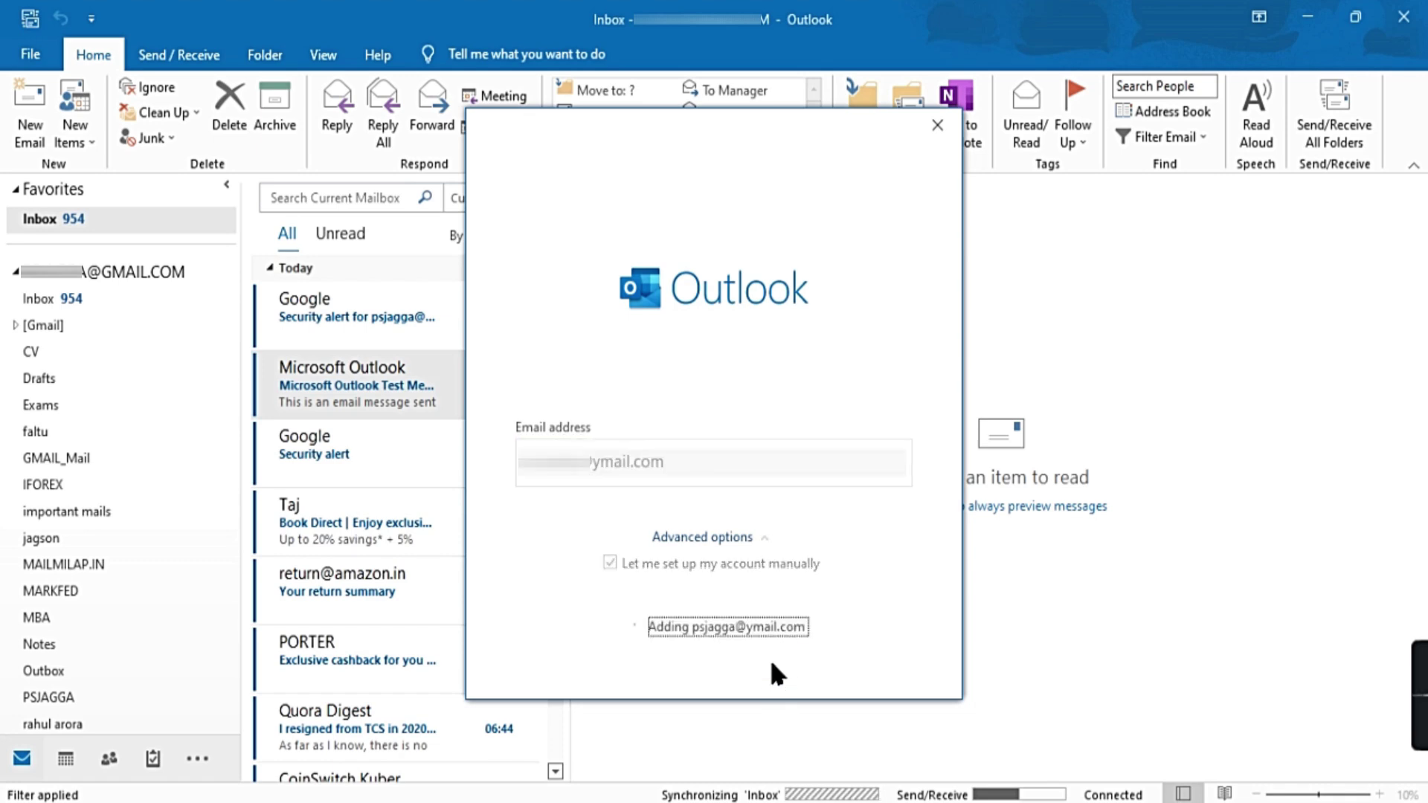
- Choose IMAP for the Yahoo account, enter the account password and connect
{"action": "left_click", "coordinate": [669, 417]}
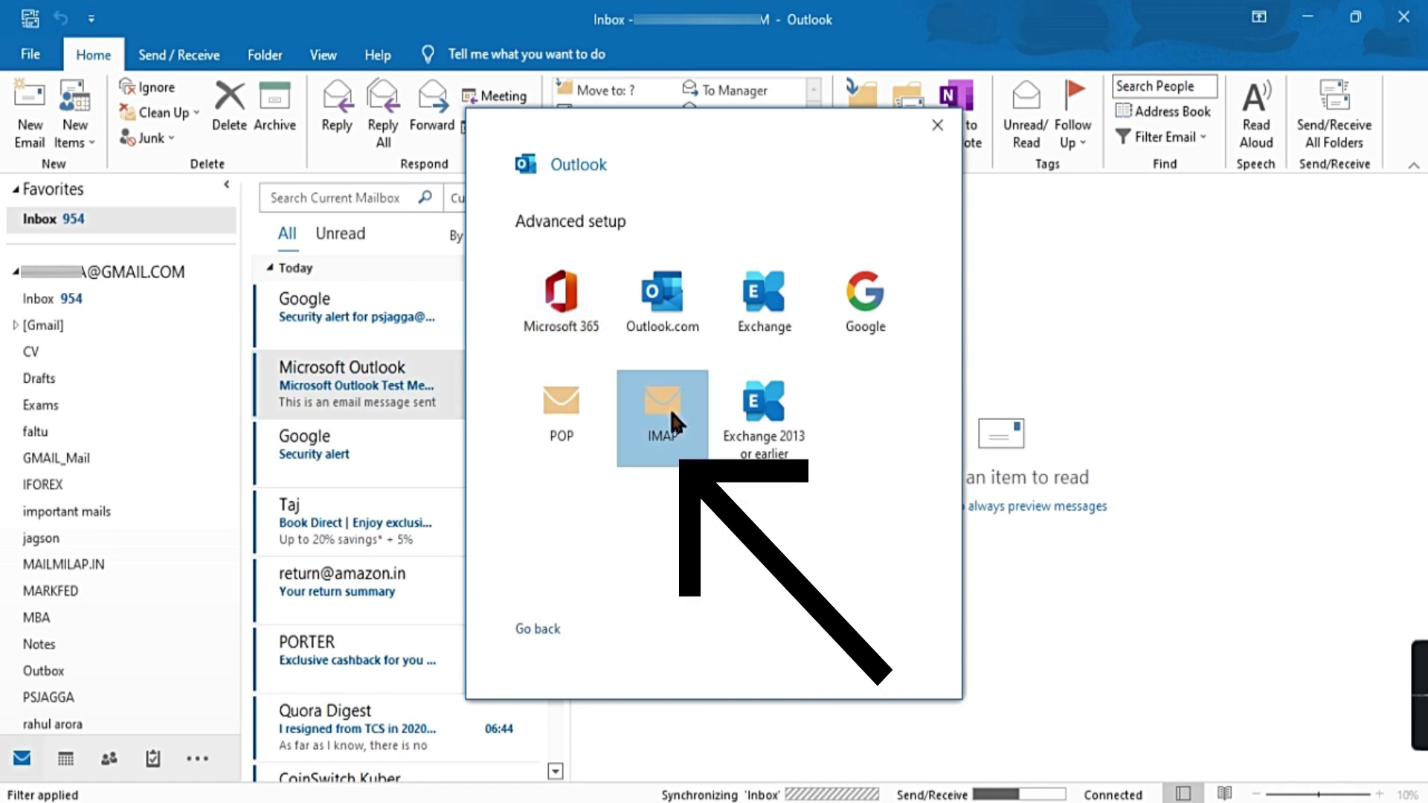
{"action": "type", "text": "*"}
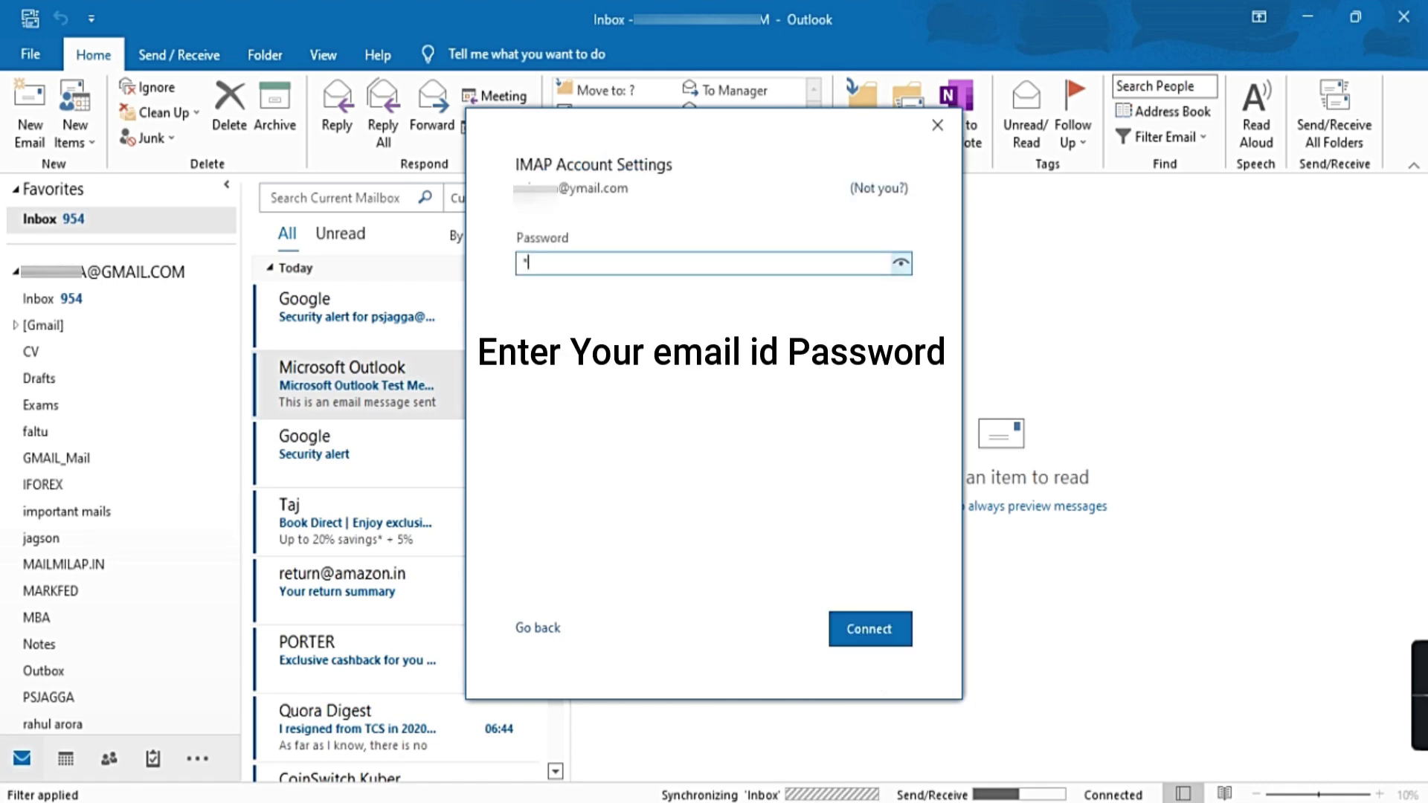
{"action": "type", "text": "*****"}
{"action": "left_click", "coordinate": [899, 626]}
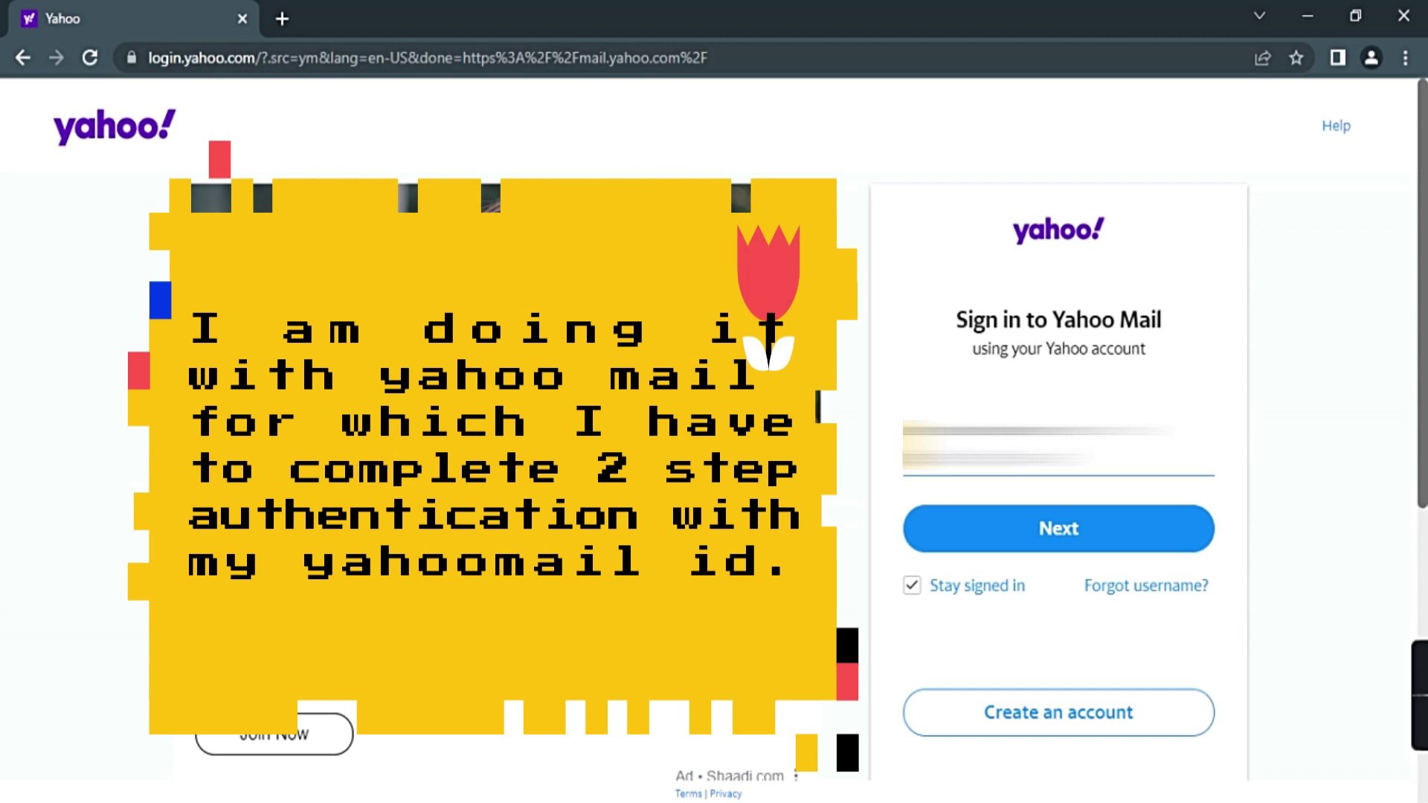
- Sign in to Yahoo Mail by confirming the username and entering the account password
{"action": "key", "text": "Tab"}
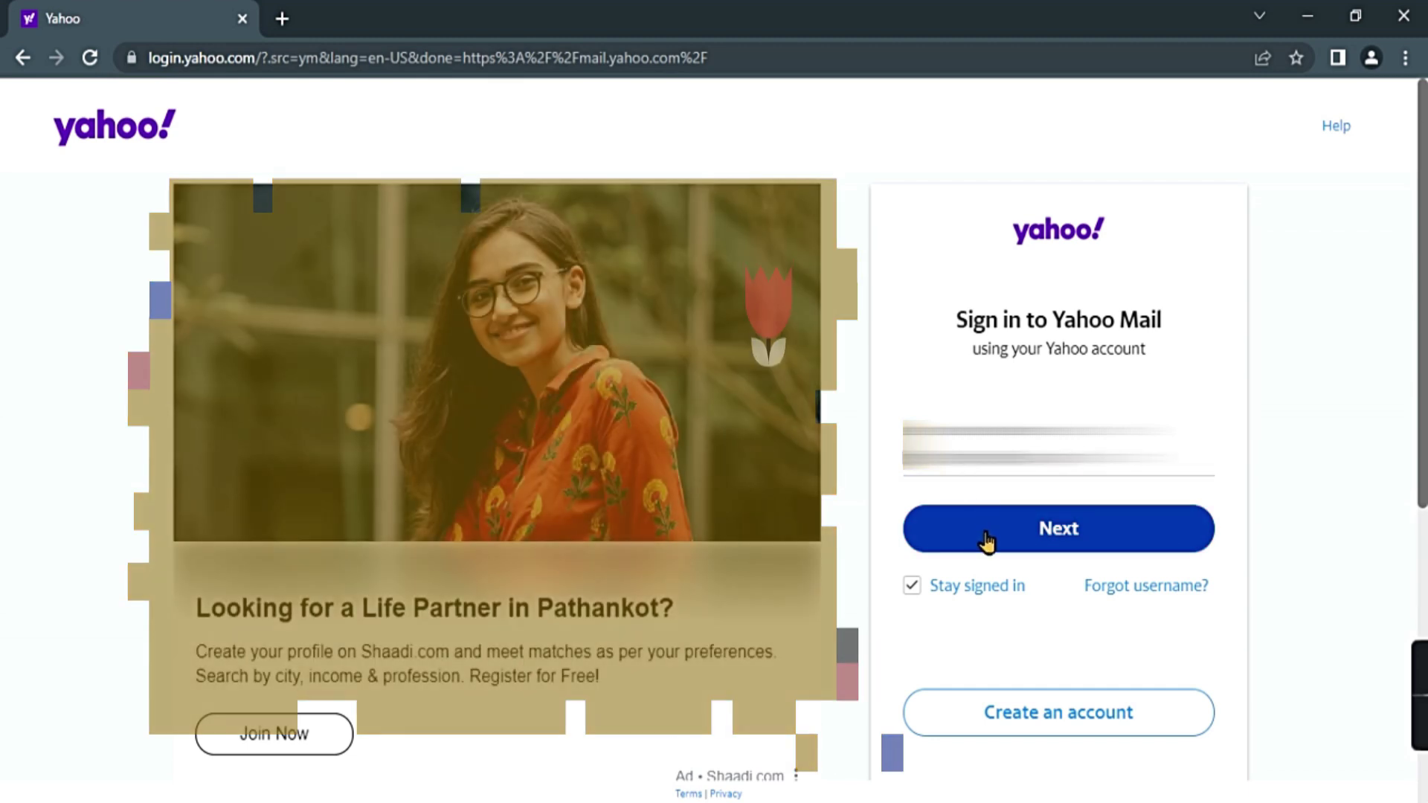
{"action": "left_click", "coordinate": [987, 535]}
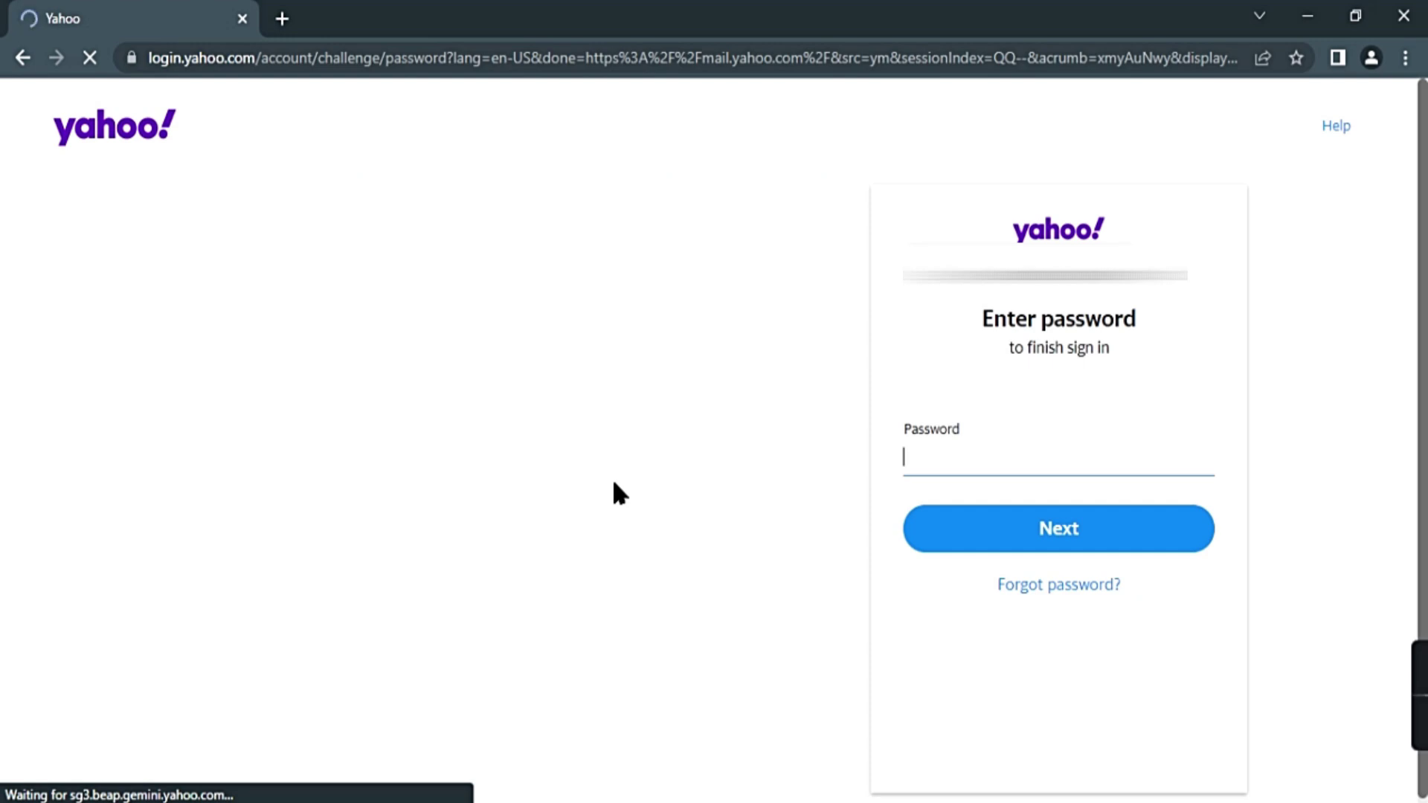
{"action": "type", "text": "************"}
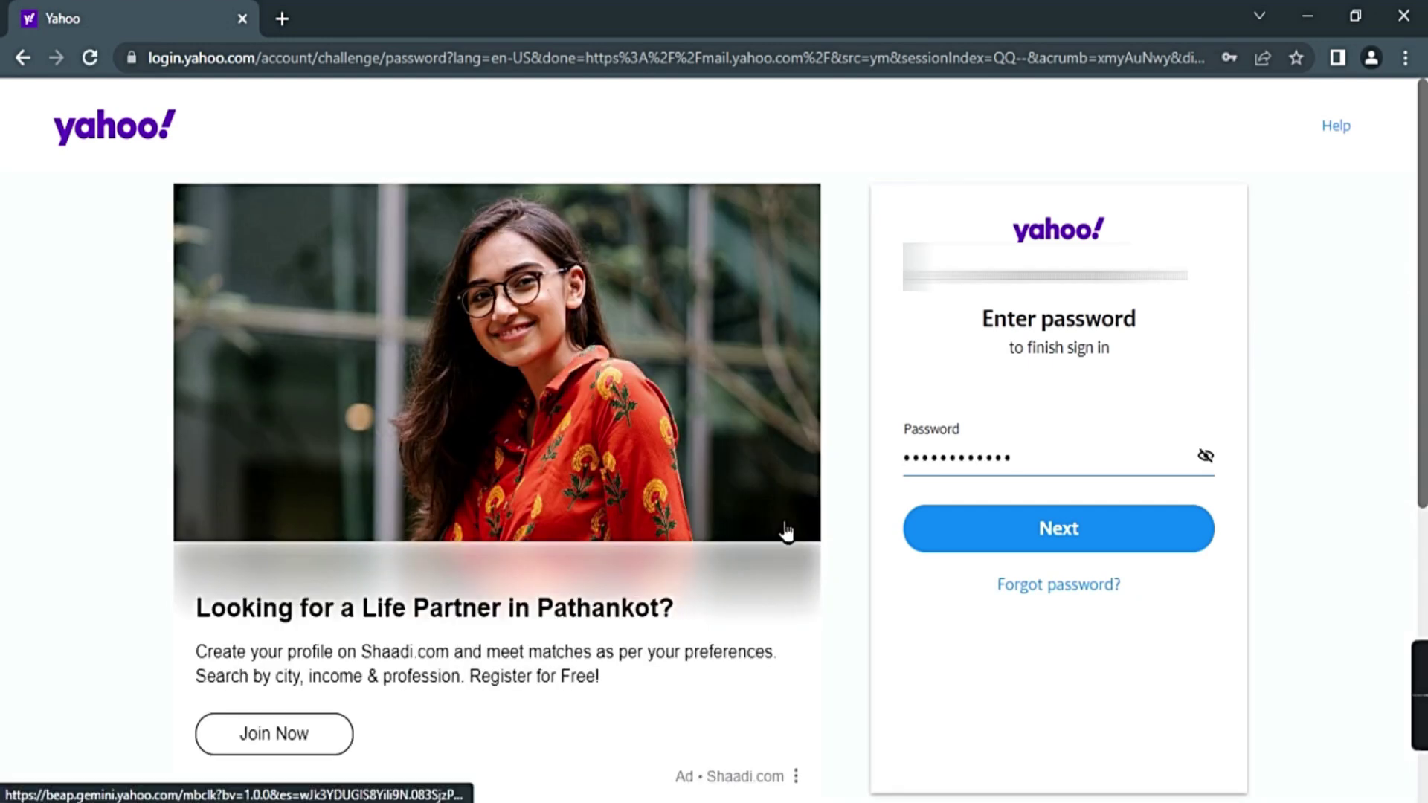
{"action": "left_click", "coordinate": [964, 519]}
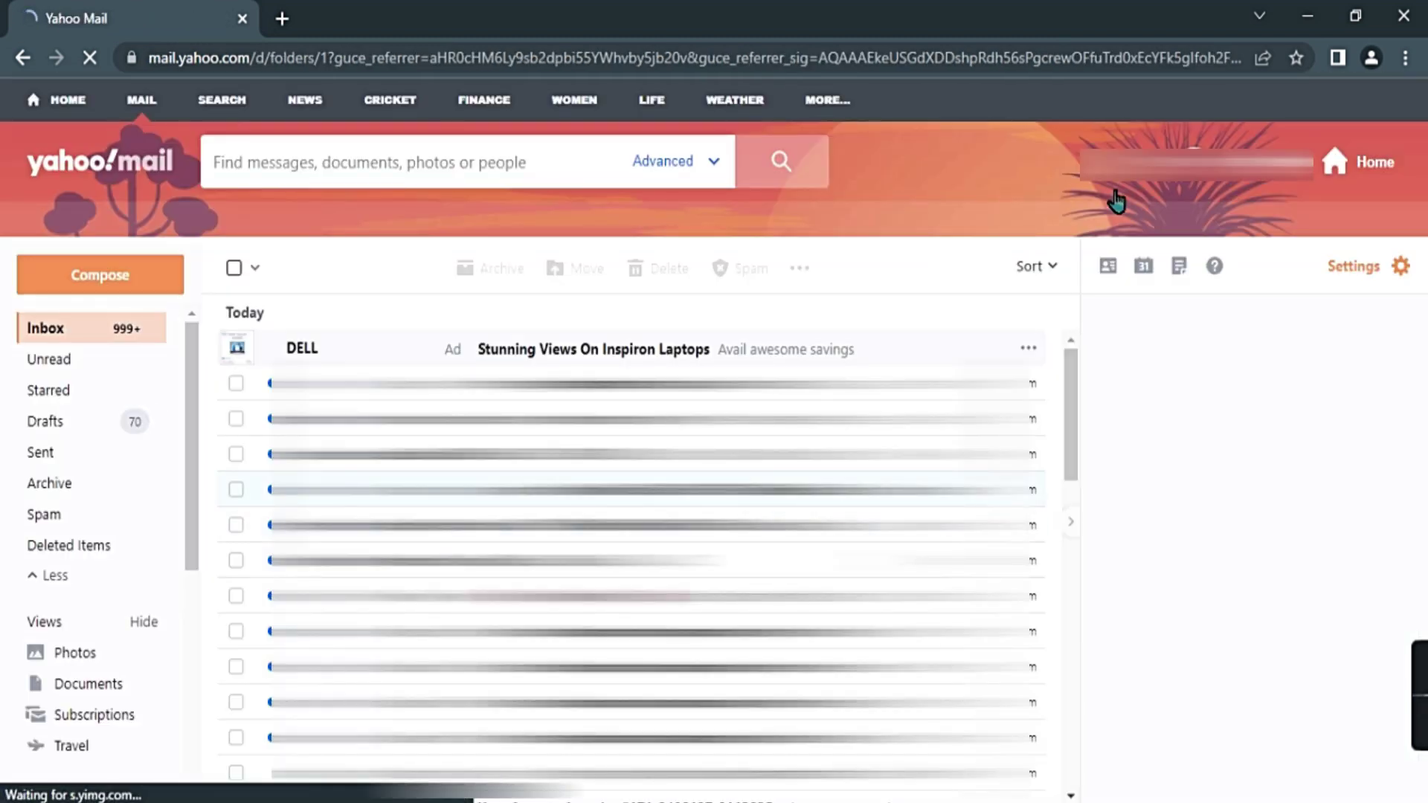
- Go from the Yahoo account menu through Account info to the Account security page
{"action": "left_click", "coordinate": [1197, 185]}
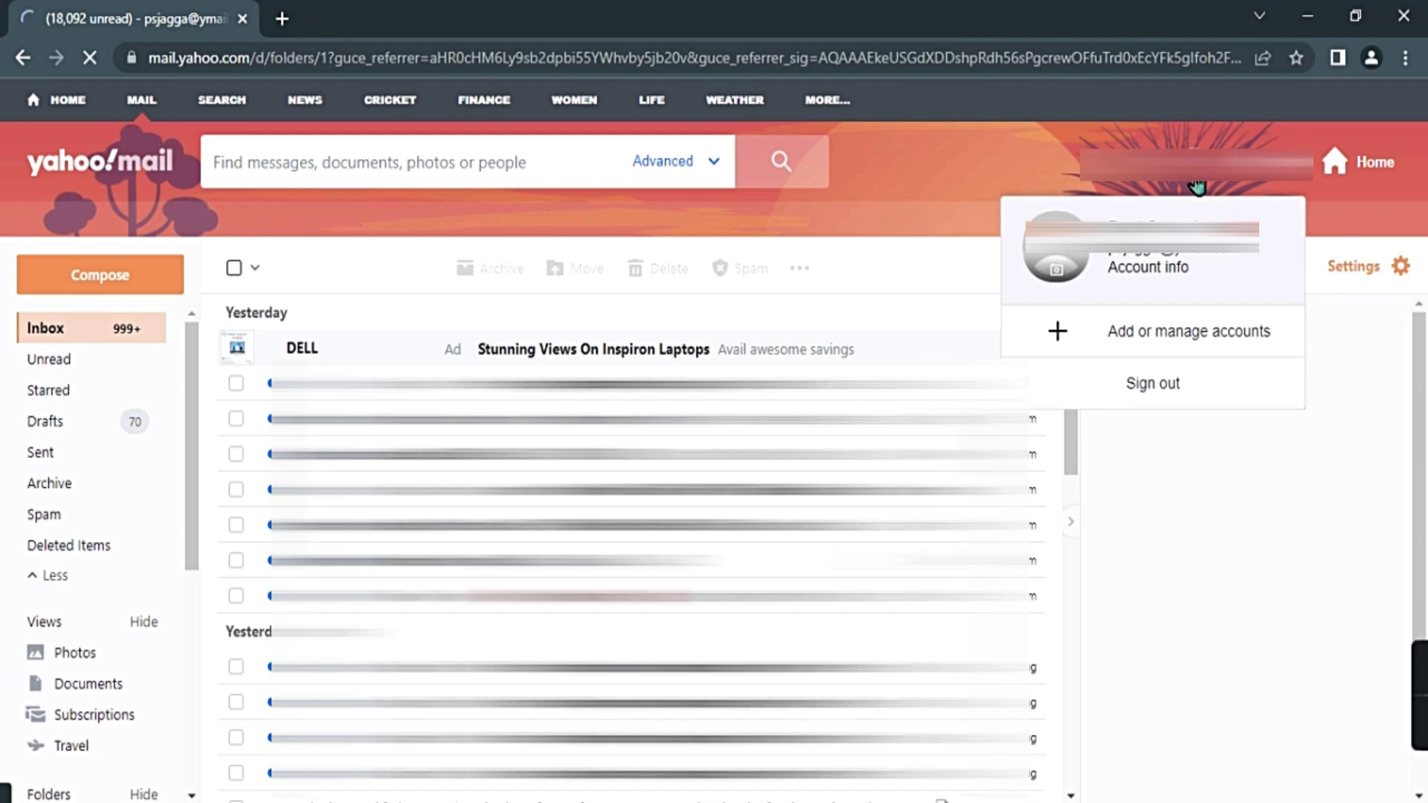
{"action": "left_click", "coordinate": [1169, 267]}
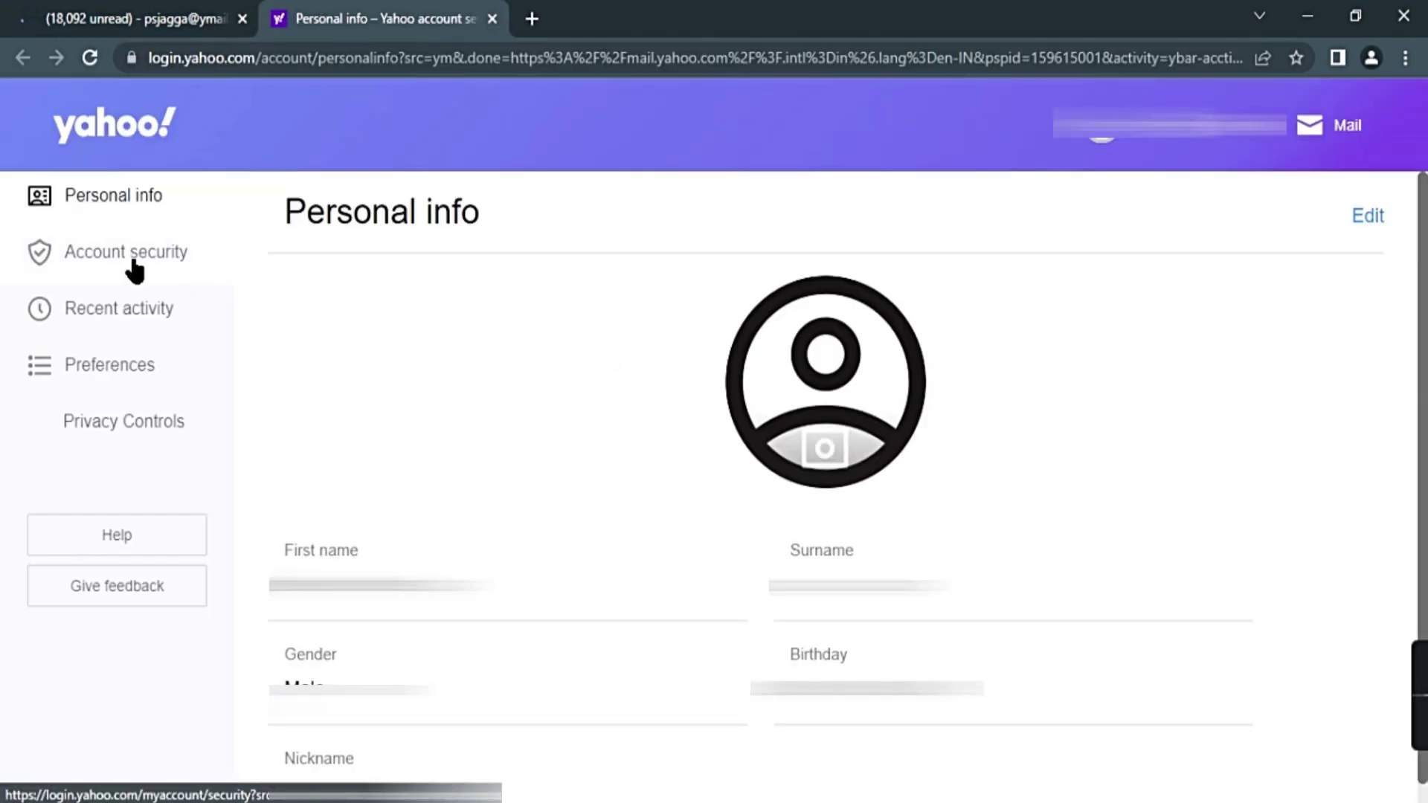
{"action": "left_click", "coordinate": [135, 258]}
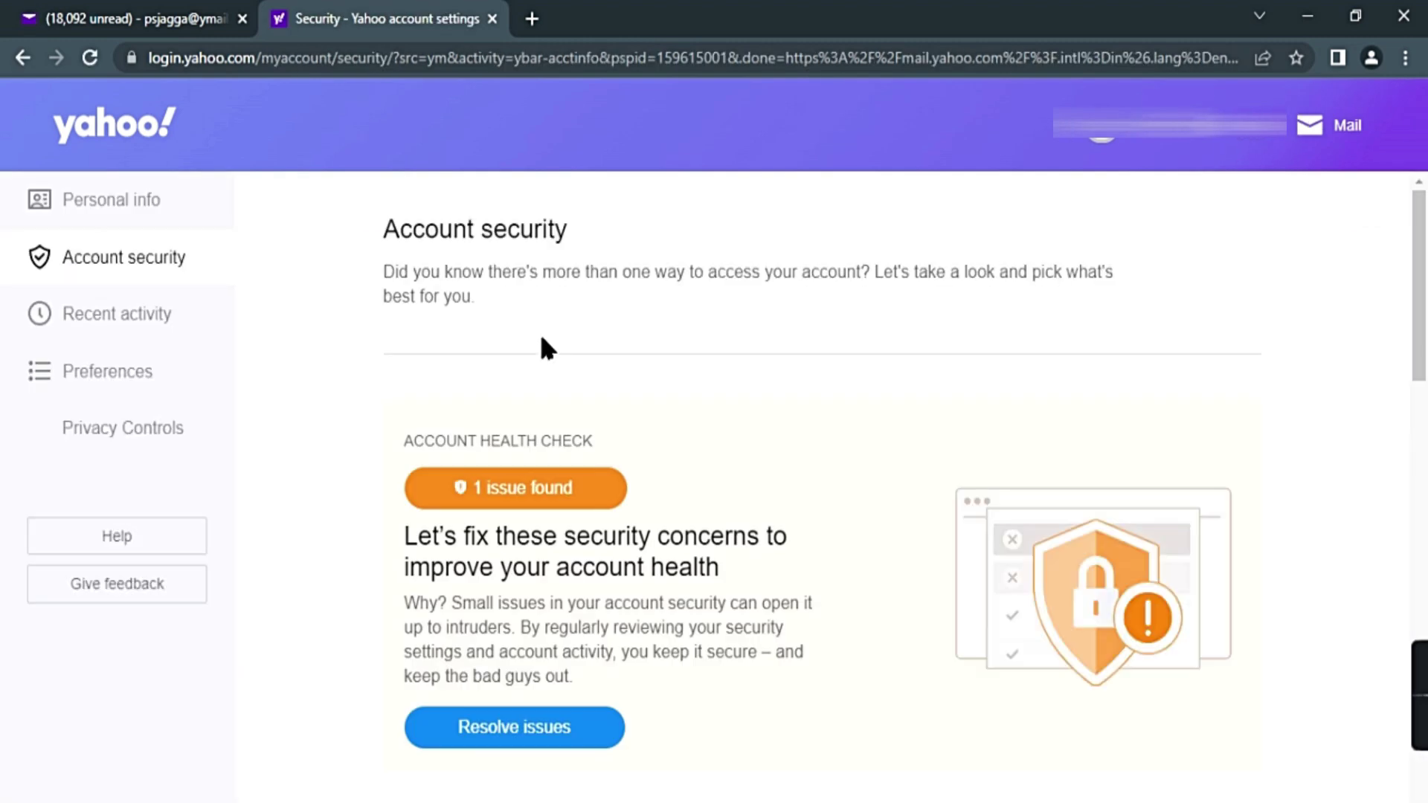
{"action": "scroll", "coordinate": [542, 347], "scroll_direction": "down", "scroll_amount": 1}
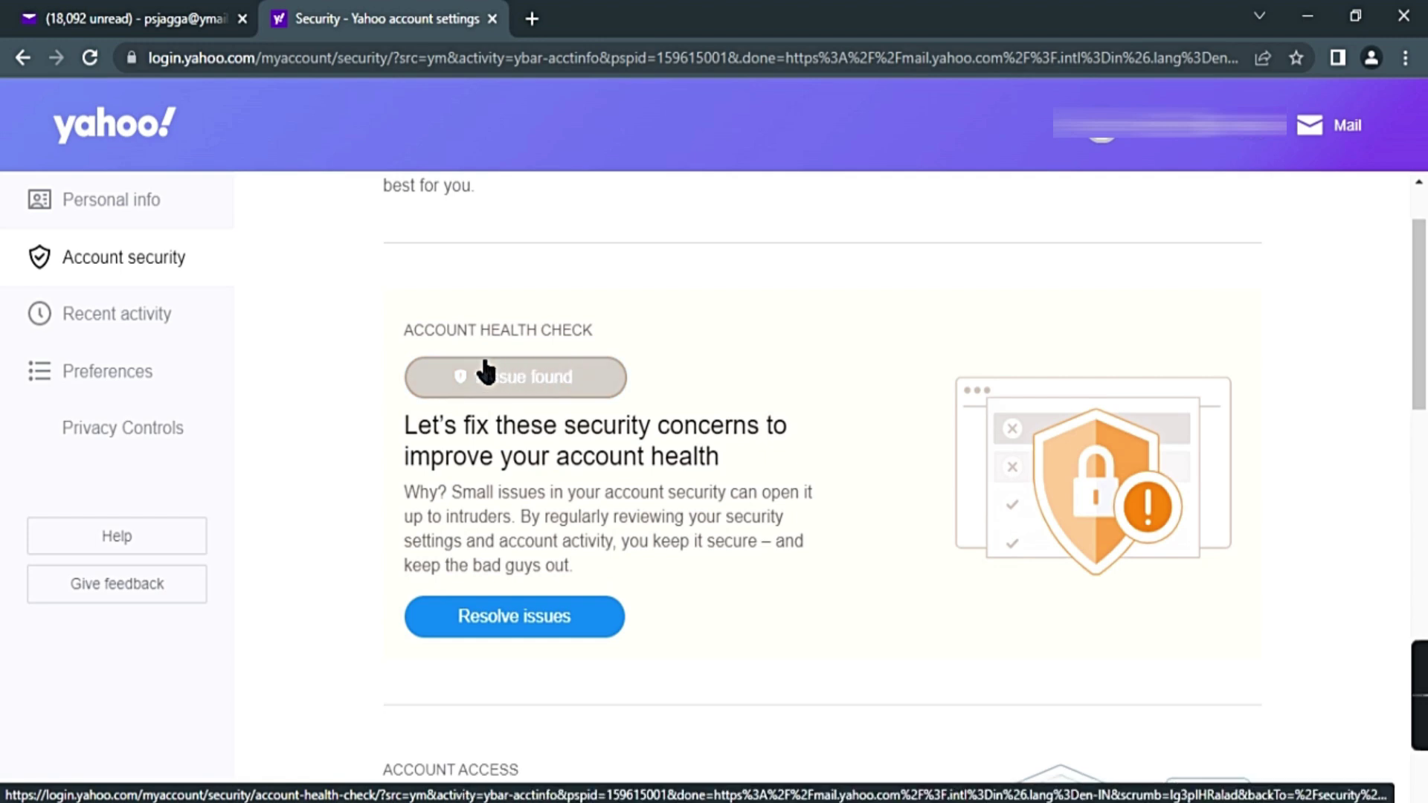
- Review and dismiss the reported security issue, then scroll to the 2-step verification card
{"action": "left_click", "coordinate": [564, 624]}
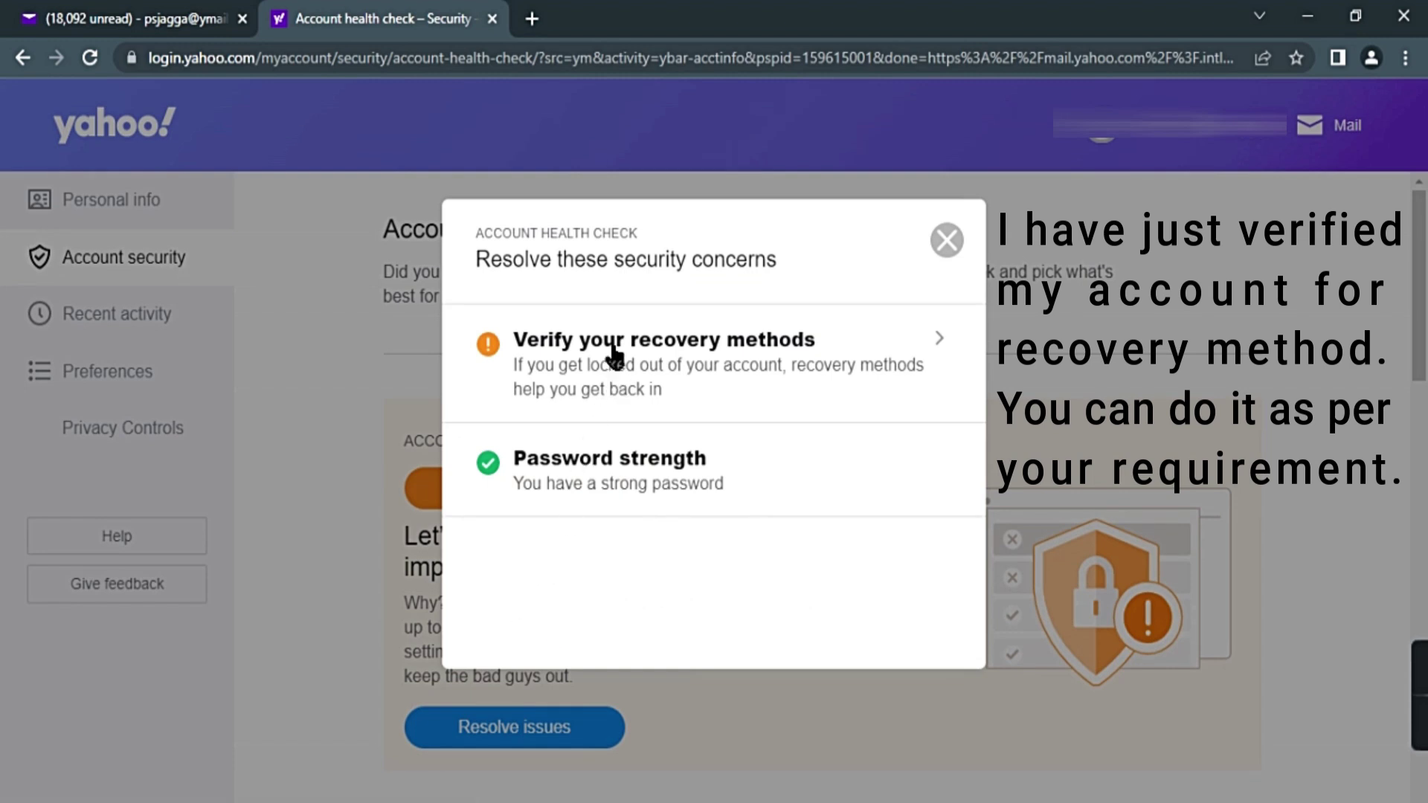
{"action": "left_click", "coordinate": [618, 346]}
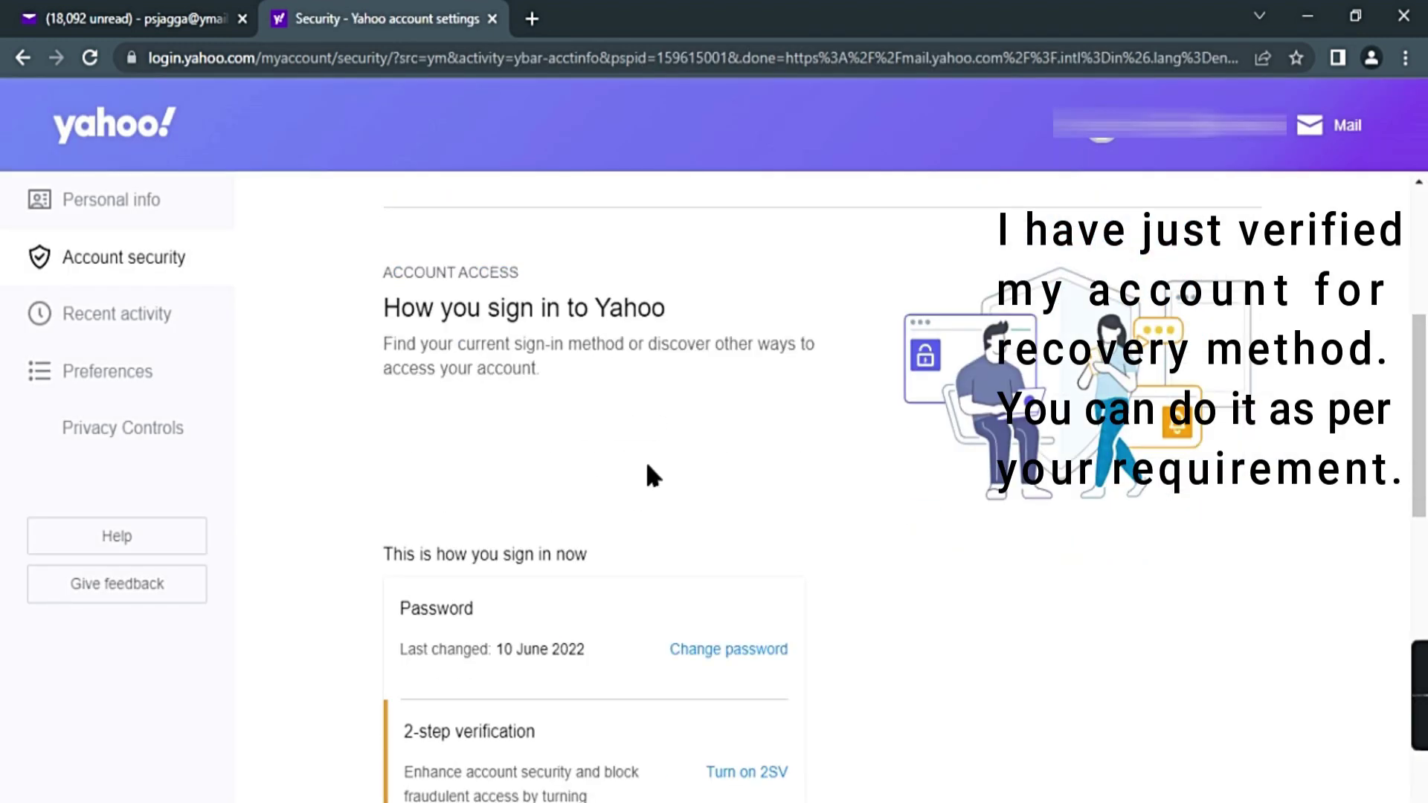
{"action": "scroll", "coordinate": [646, 465], "scroll_direction": "down", "scroll_amount": 5}
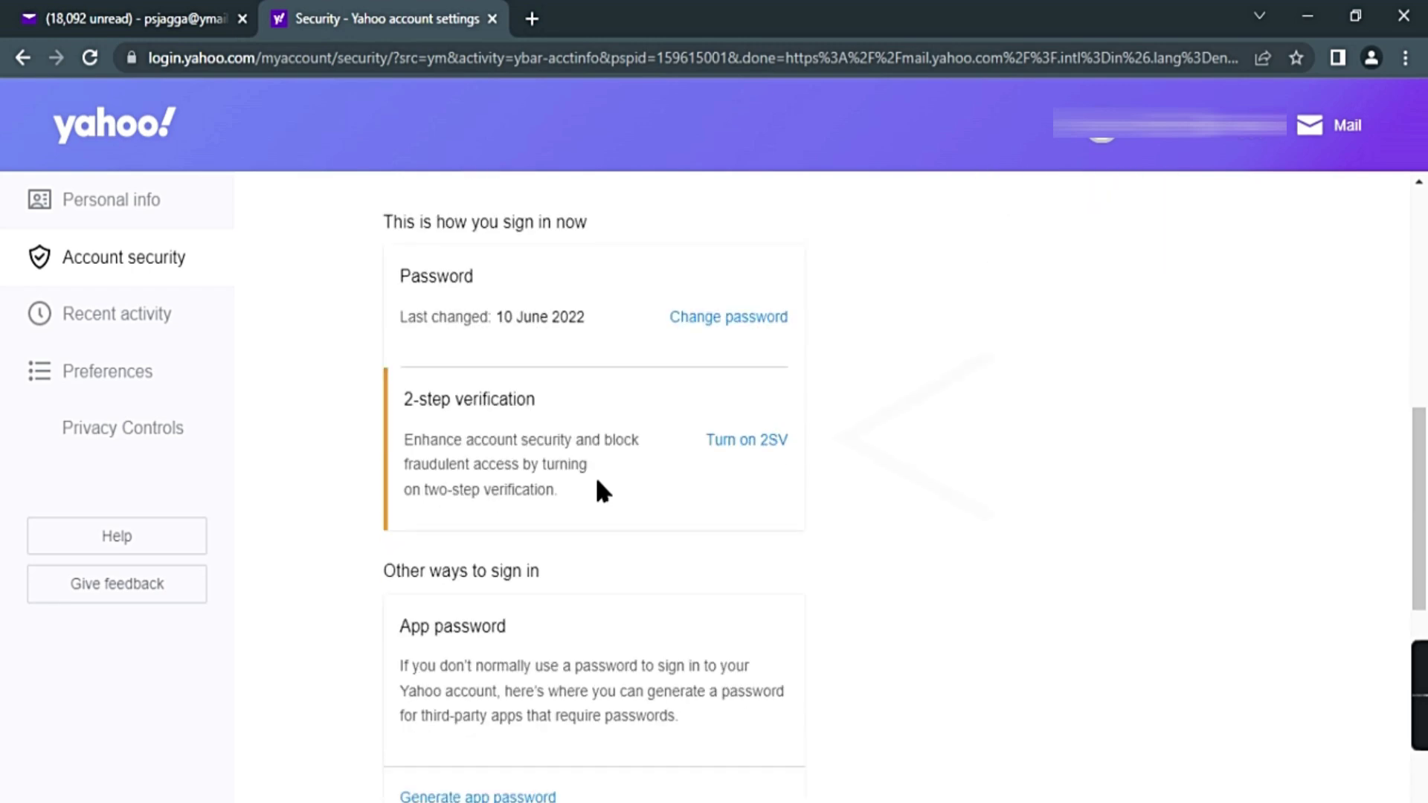
- Start 2-step verification using the first listed phone number and enter the texted verification code
{"action": "left_click", "coordinate": [764, 439]}
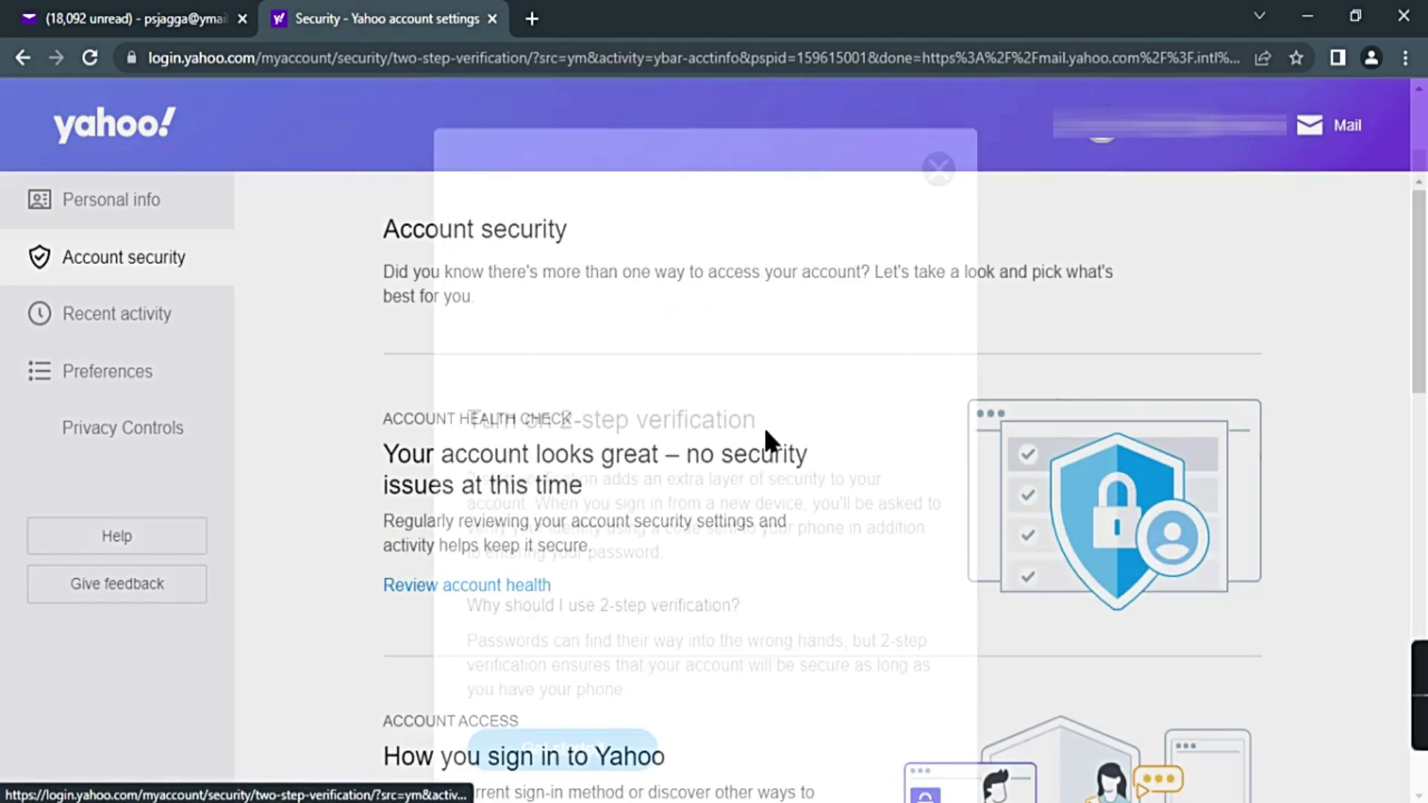
{"action": "left_click", "coordinate": [565, 656]}
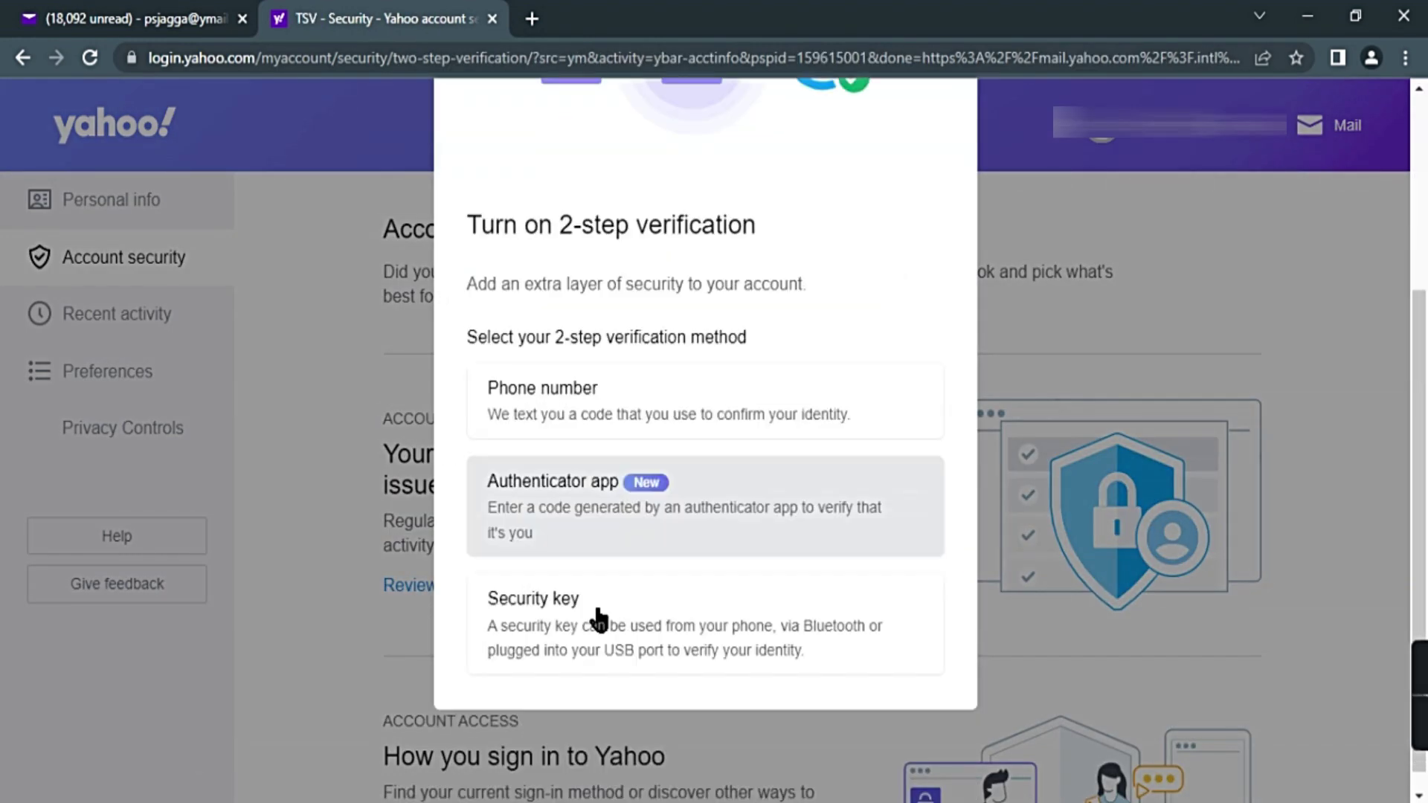
{"action": "left_click", "coordinate": [593, 415]}
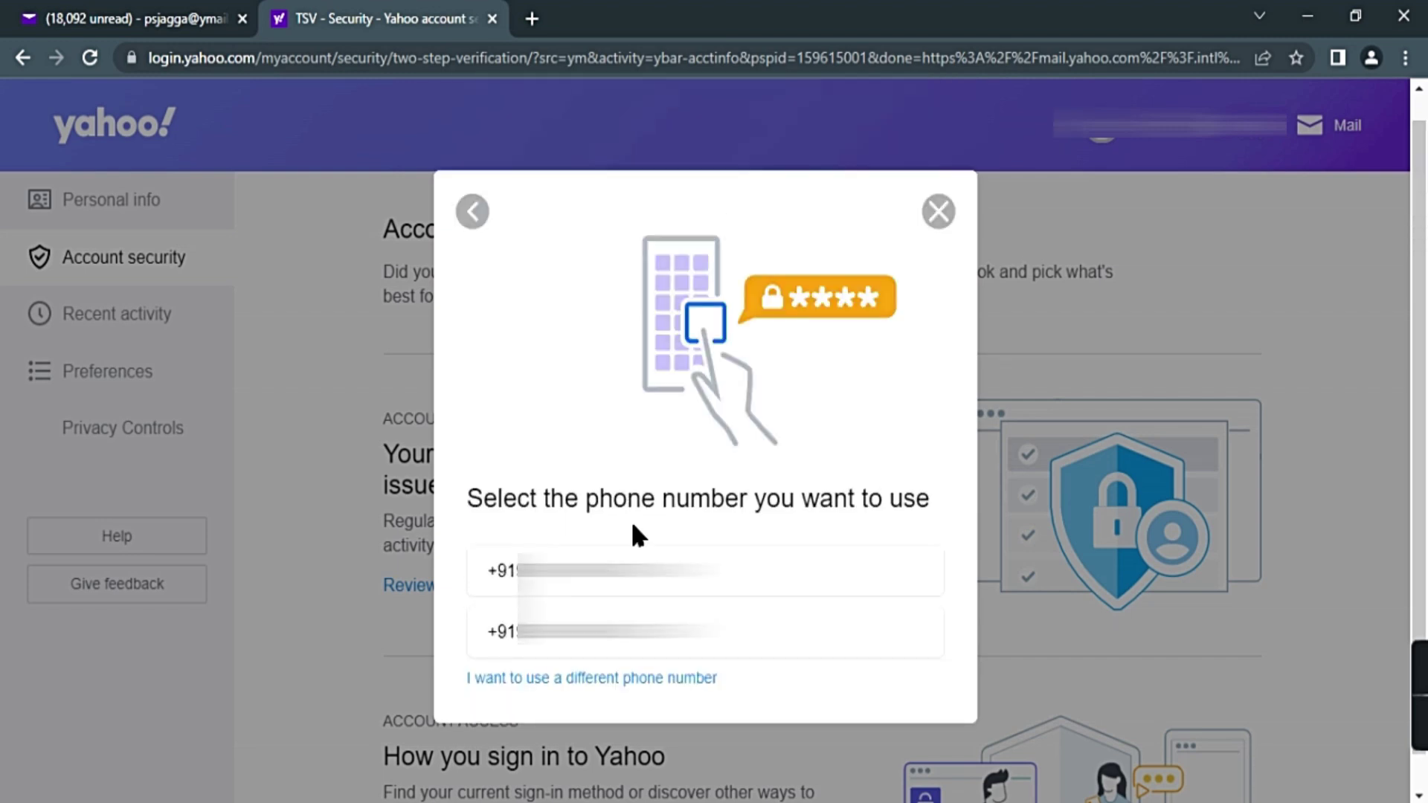
{"action": "left_click", "coordinate": [627, 571]}
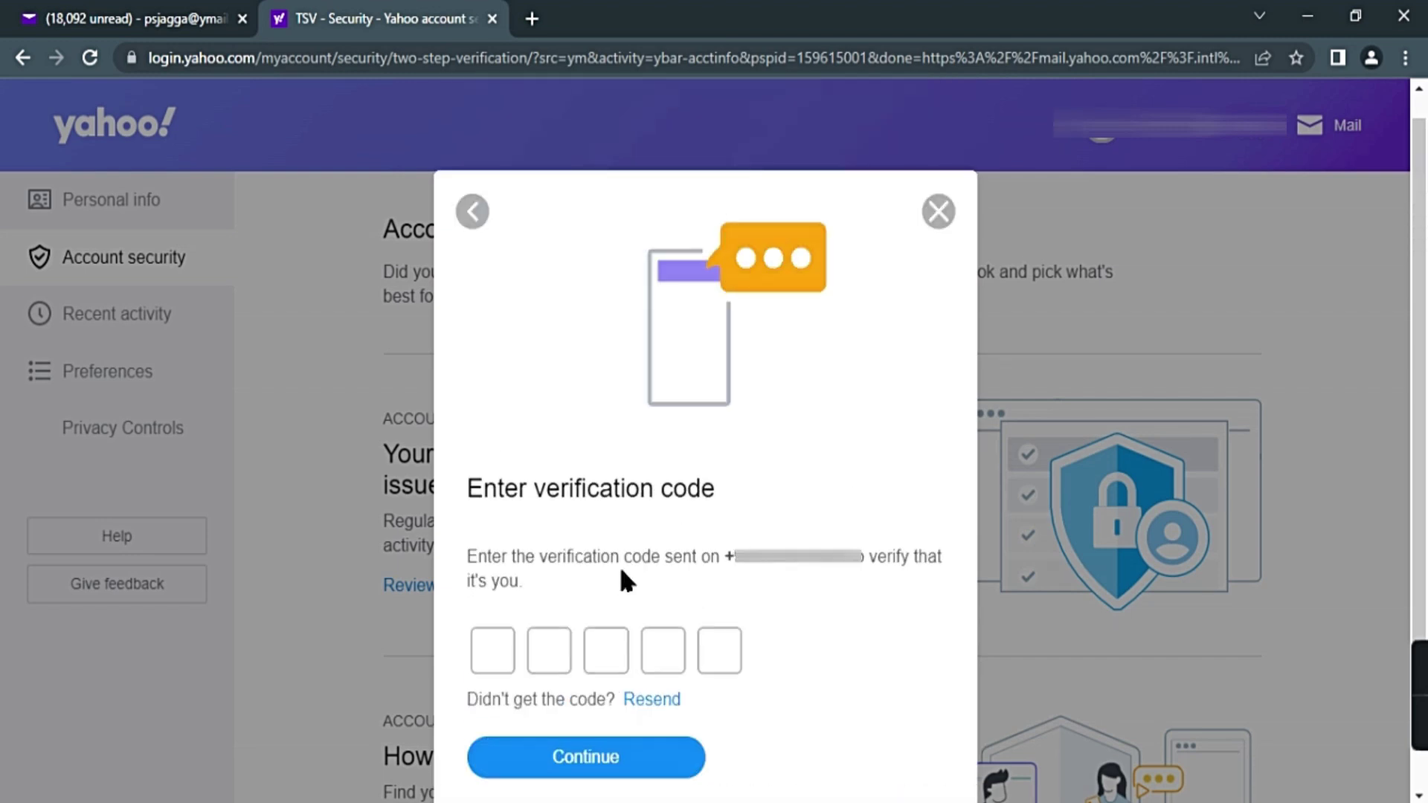
{"action": "left_click", "coordinate": [494, 640]}
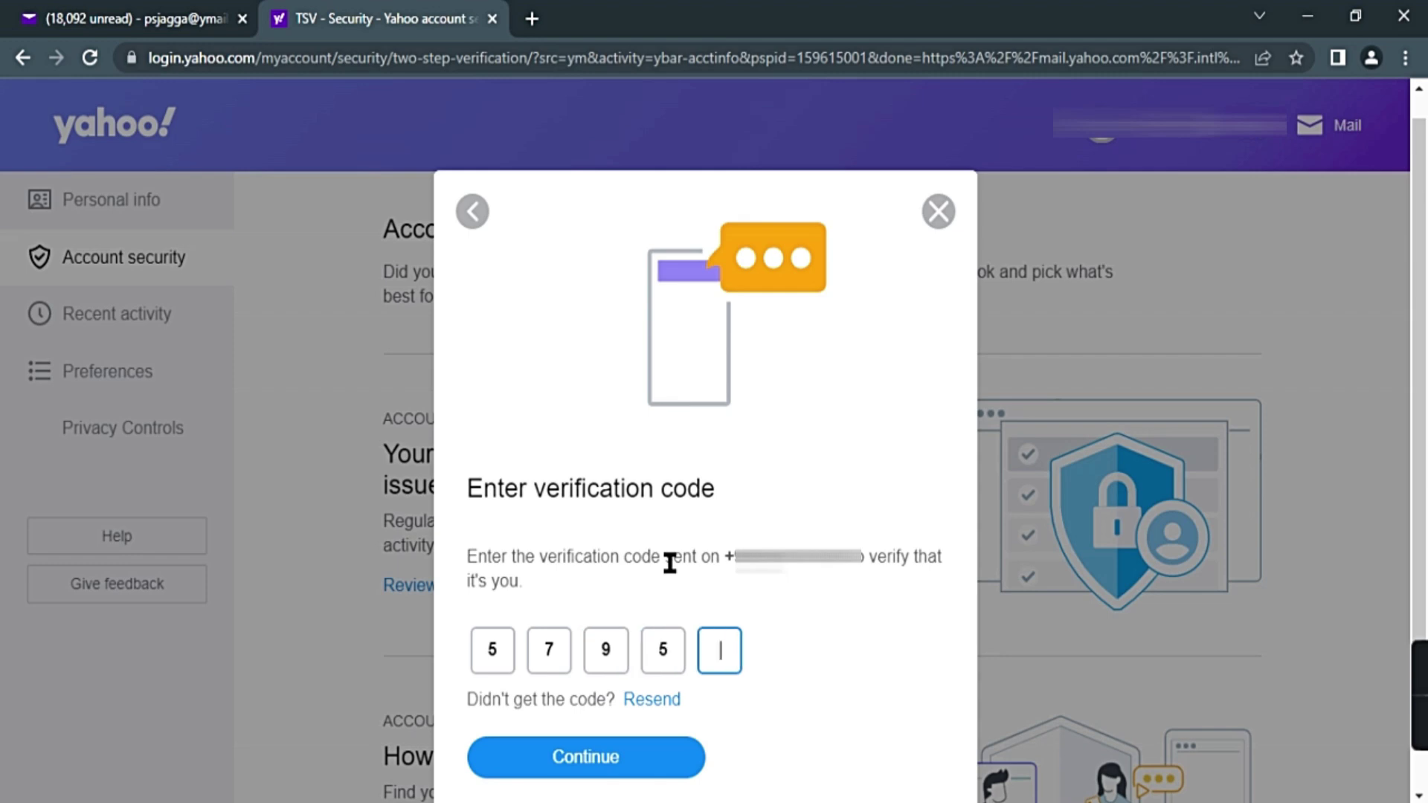
- Close the verification notice and begin setting up a Yahoo app password
{"action": "left_click", "coordinate": [641, 752]}
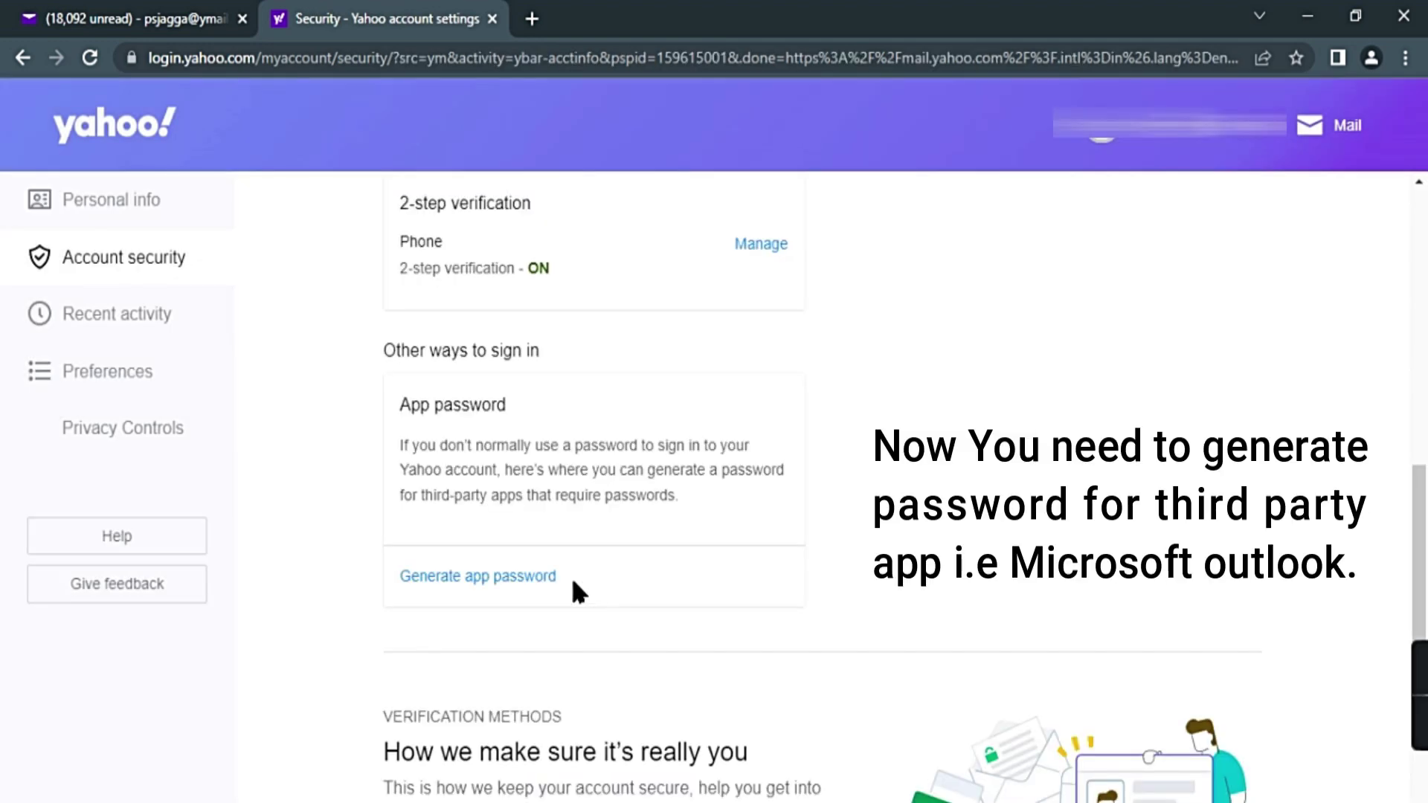
{"action": "left_click", "coordinate": [536, 579]}
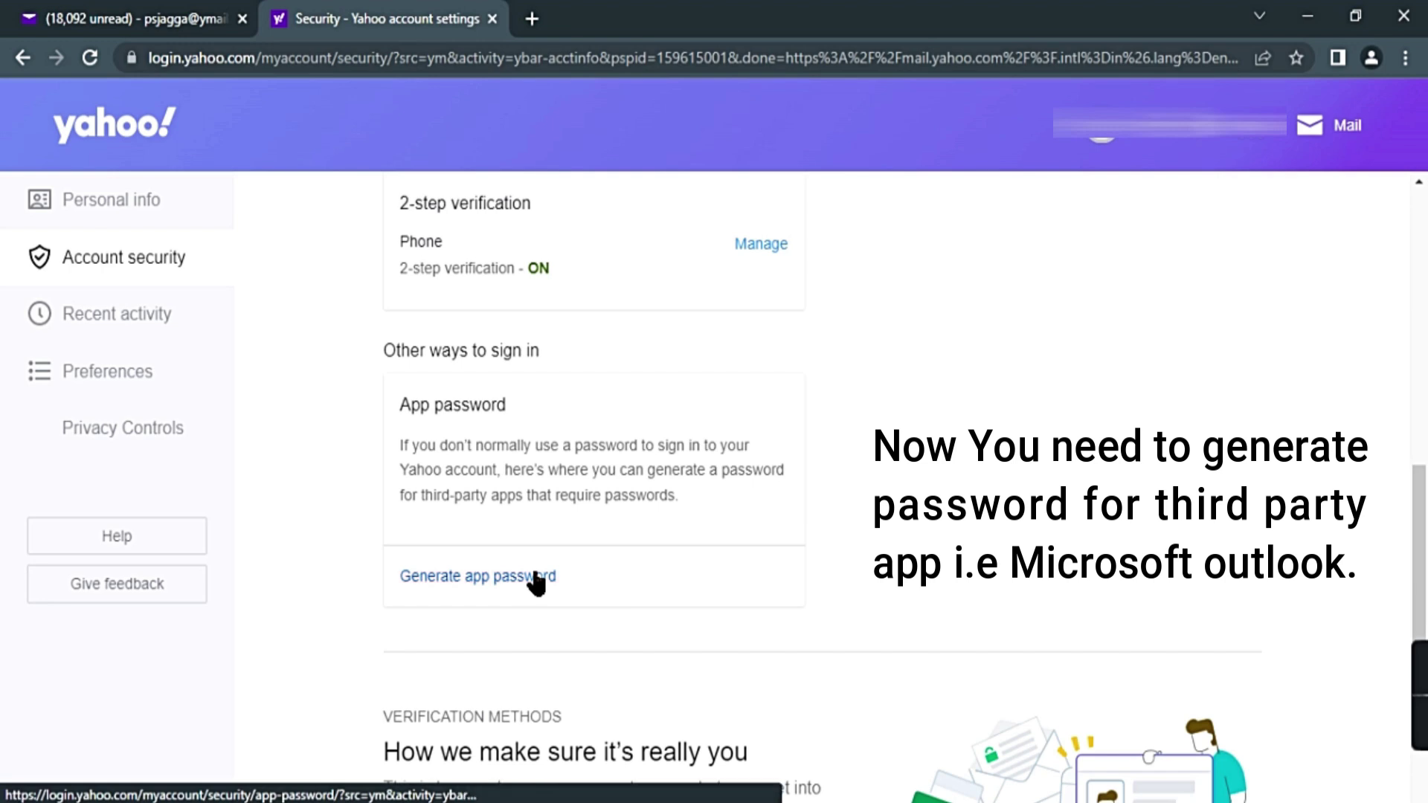
{"action": "scroll", "coordinate": [632, 542], "scroll_direction": "down", "scroll_amount": 2}
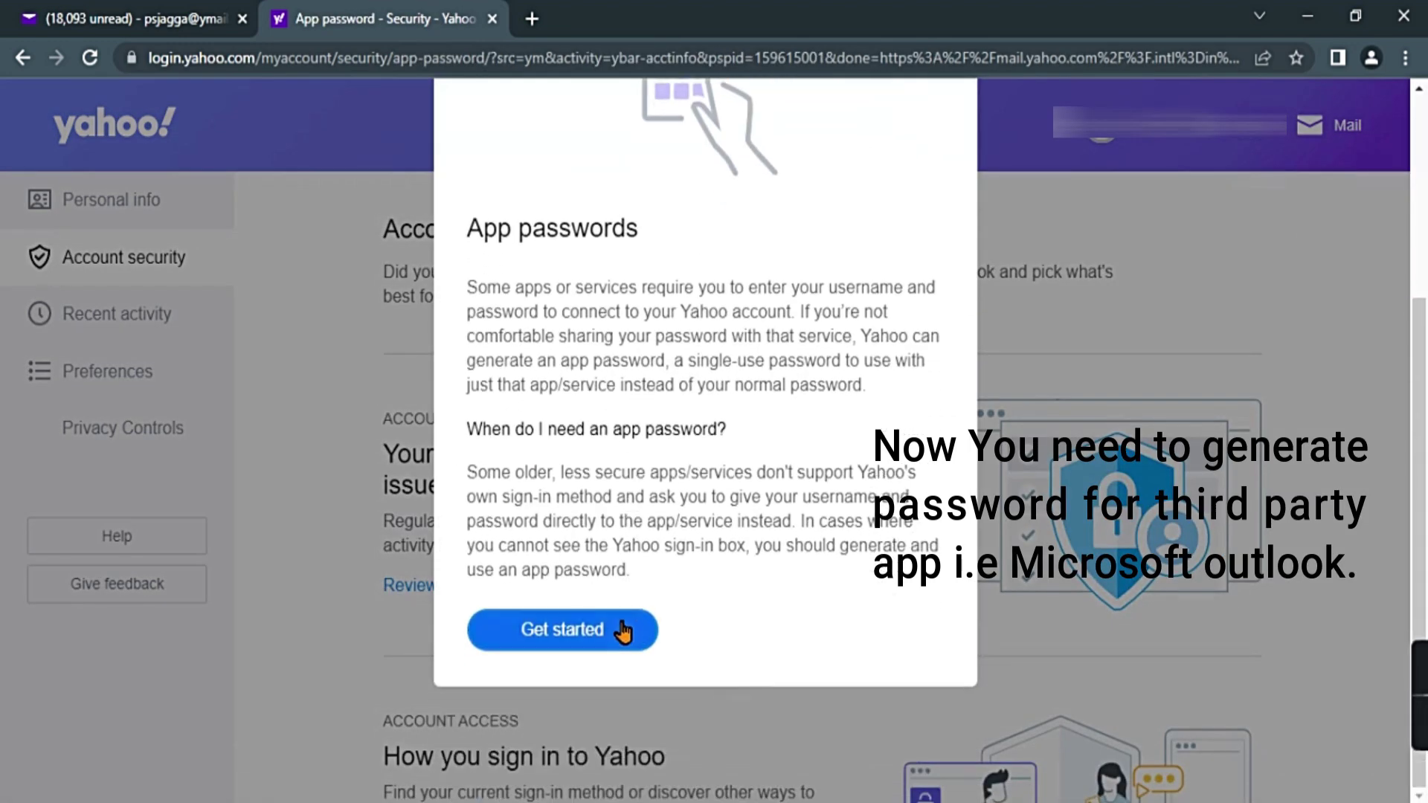
{"action": "left_click", "coordinate": [629, 543]}
- Name the app password 'Outlook', generate it, and copy the generated password
{"action": "left_click", "coordinate": [665, 591]}
{"action": "type", "text": "O"}
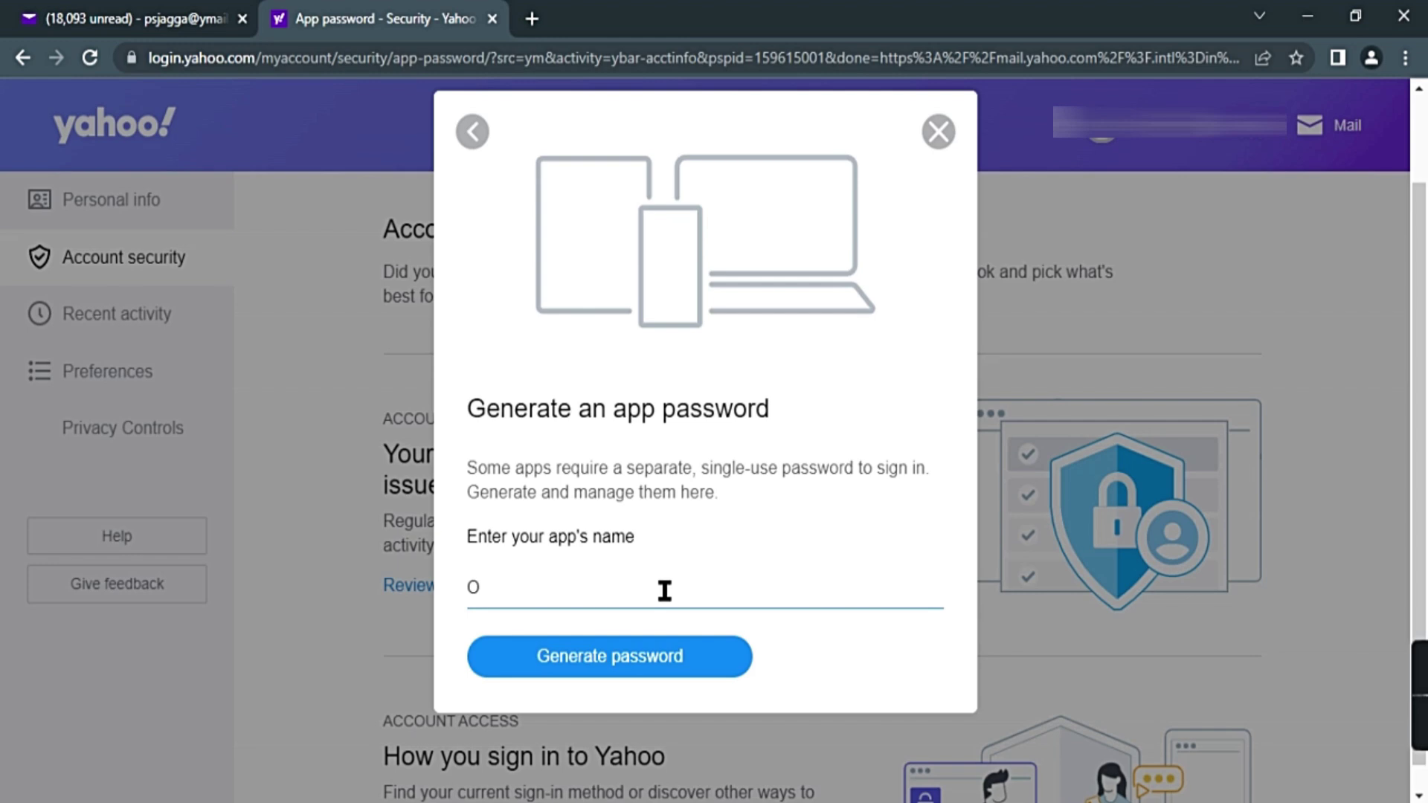
{"action": "type", "text": "utlook"}
{"action": "left_click", "coordinate": [652, 657]}
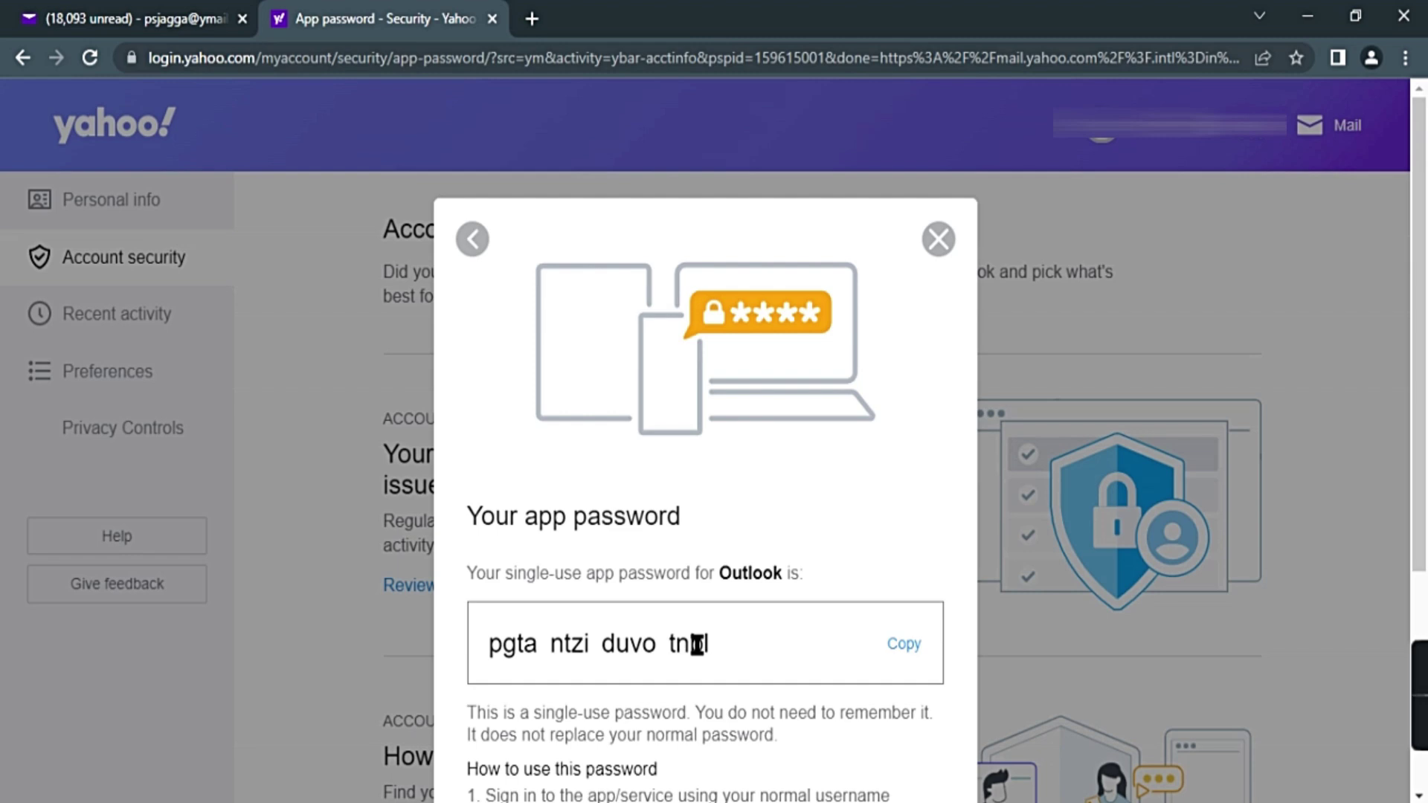
{"action": "double_click", "coordinate": [697, 644]}
{"action": "left_click", "coordinate": [904, 644]}
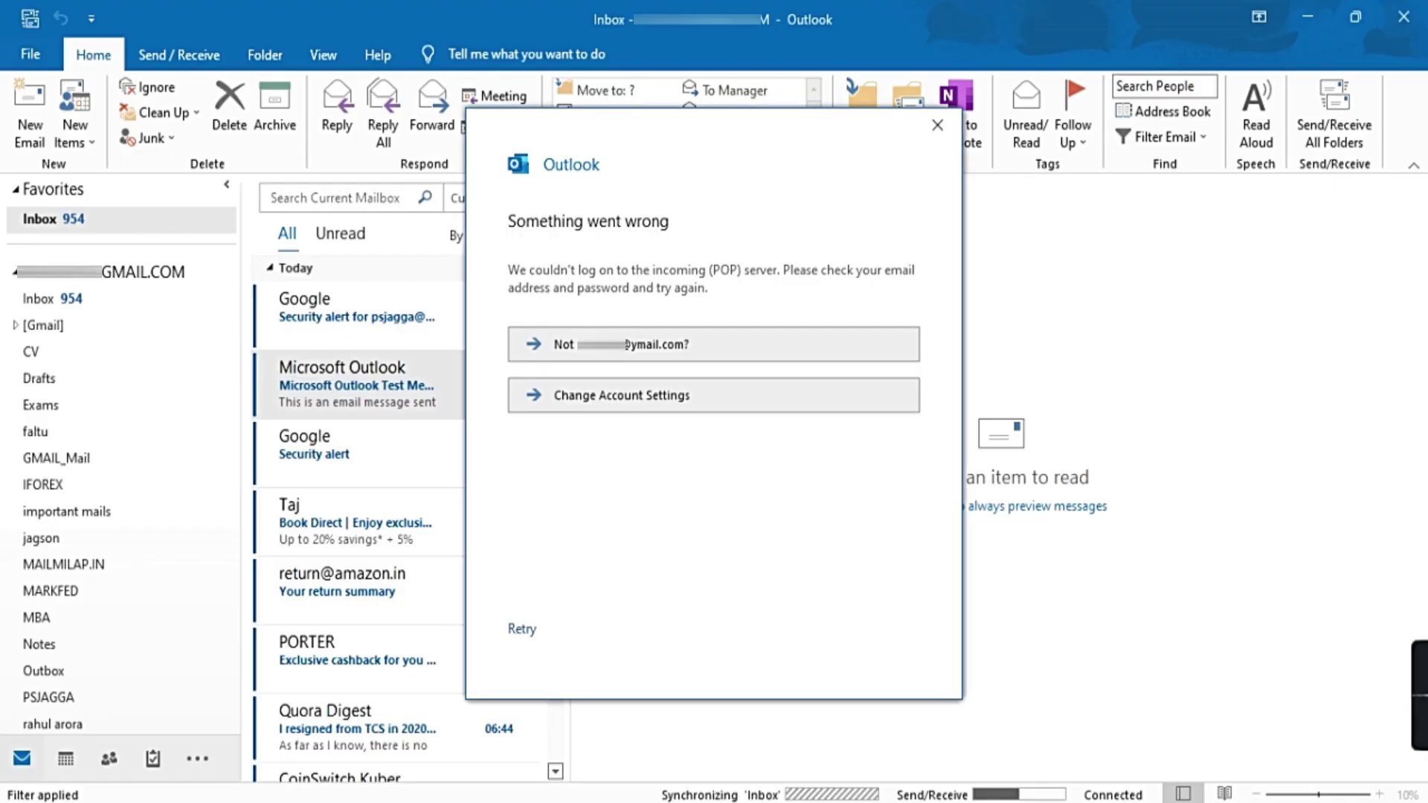
- Change the Yahoo outgoing port to 465, paste the app password, and connect the account
{"action": "left_click", "coordinate": [653, 411]}
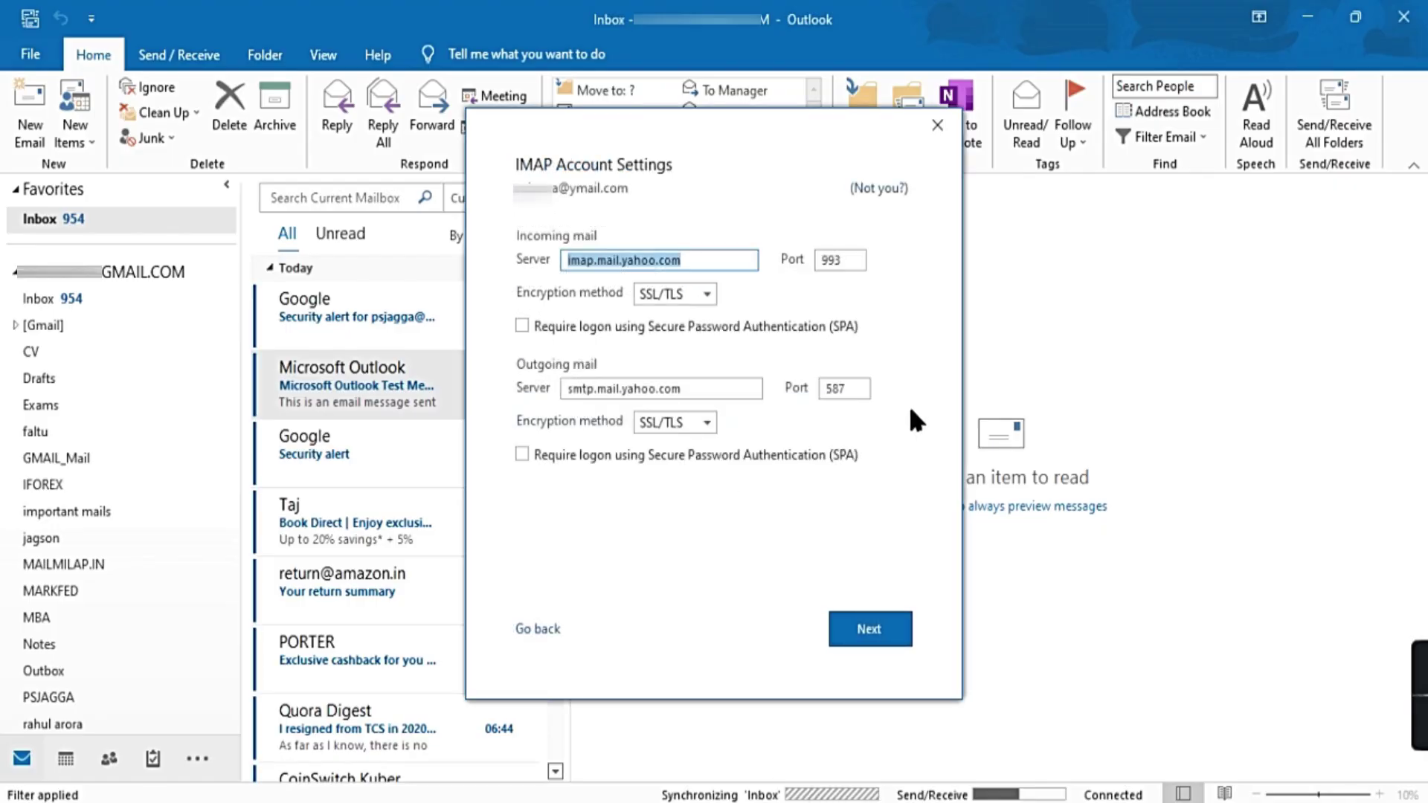
{"action": "double_click", "coordinate": [846, 389]}
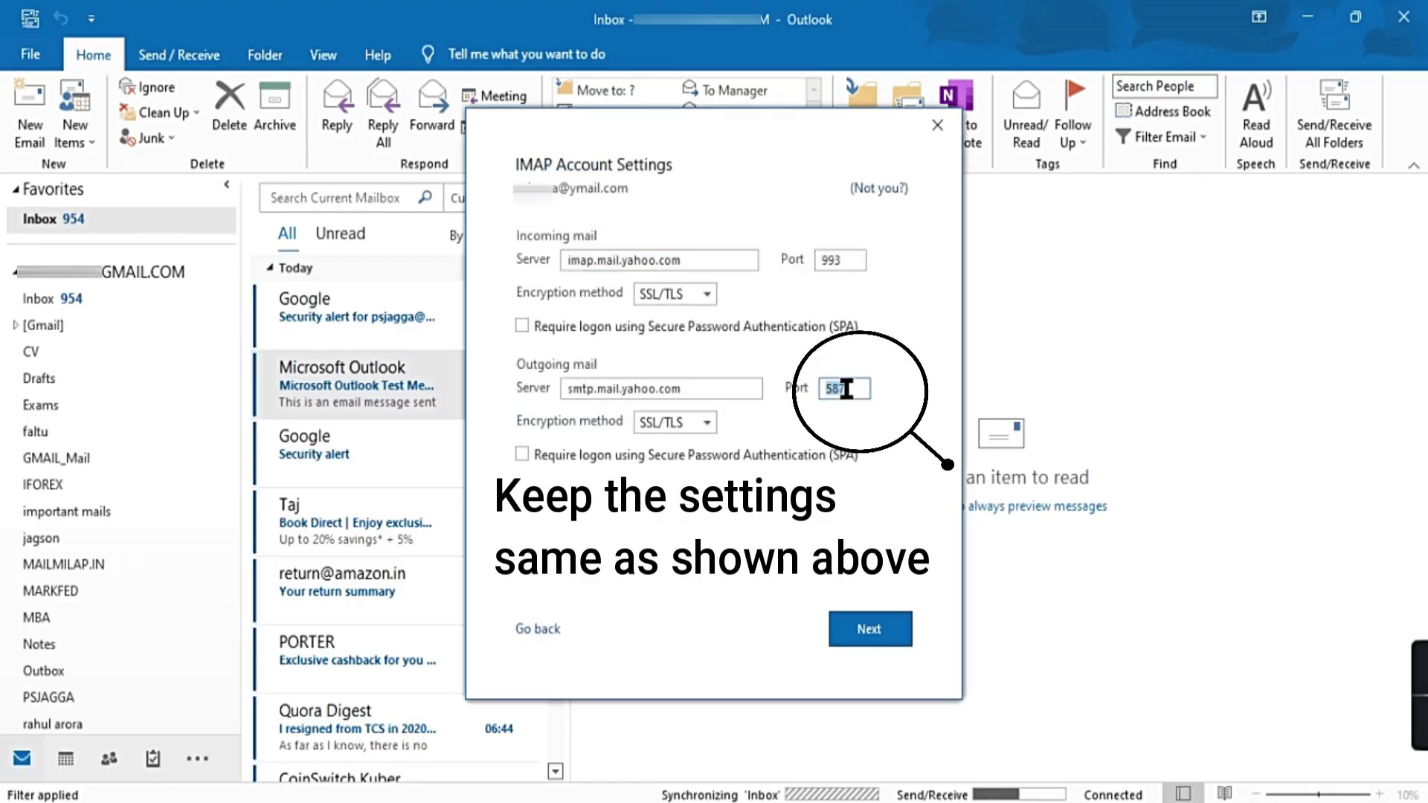
{"action": "type", "text": "46"}
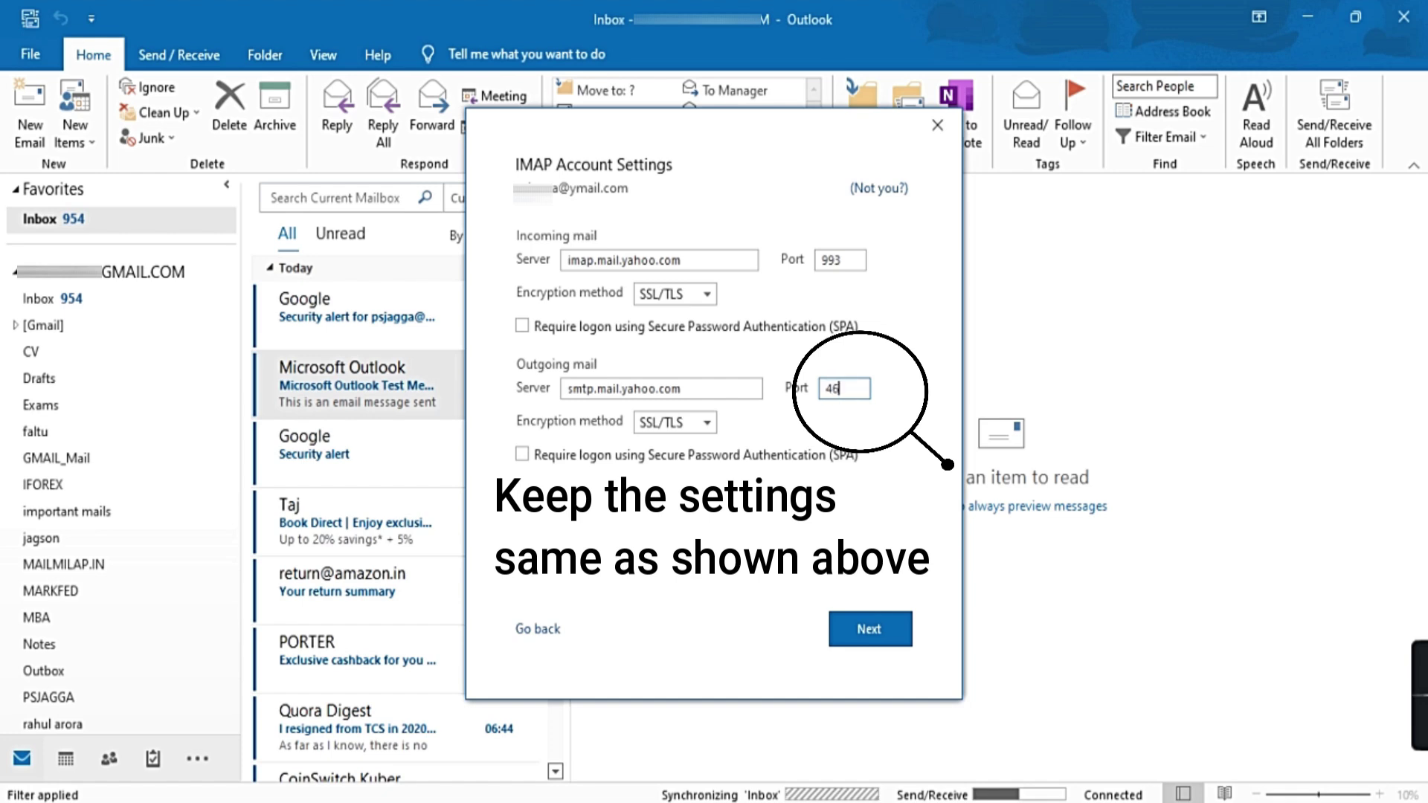
{"action": "type", "text": "5"}
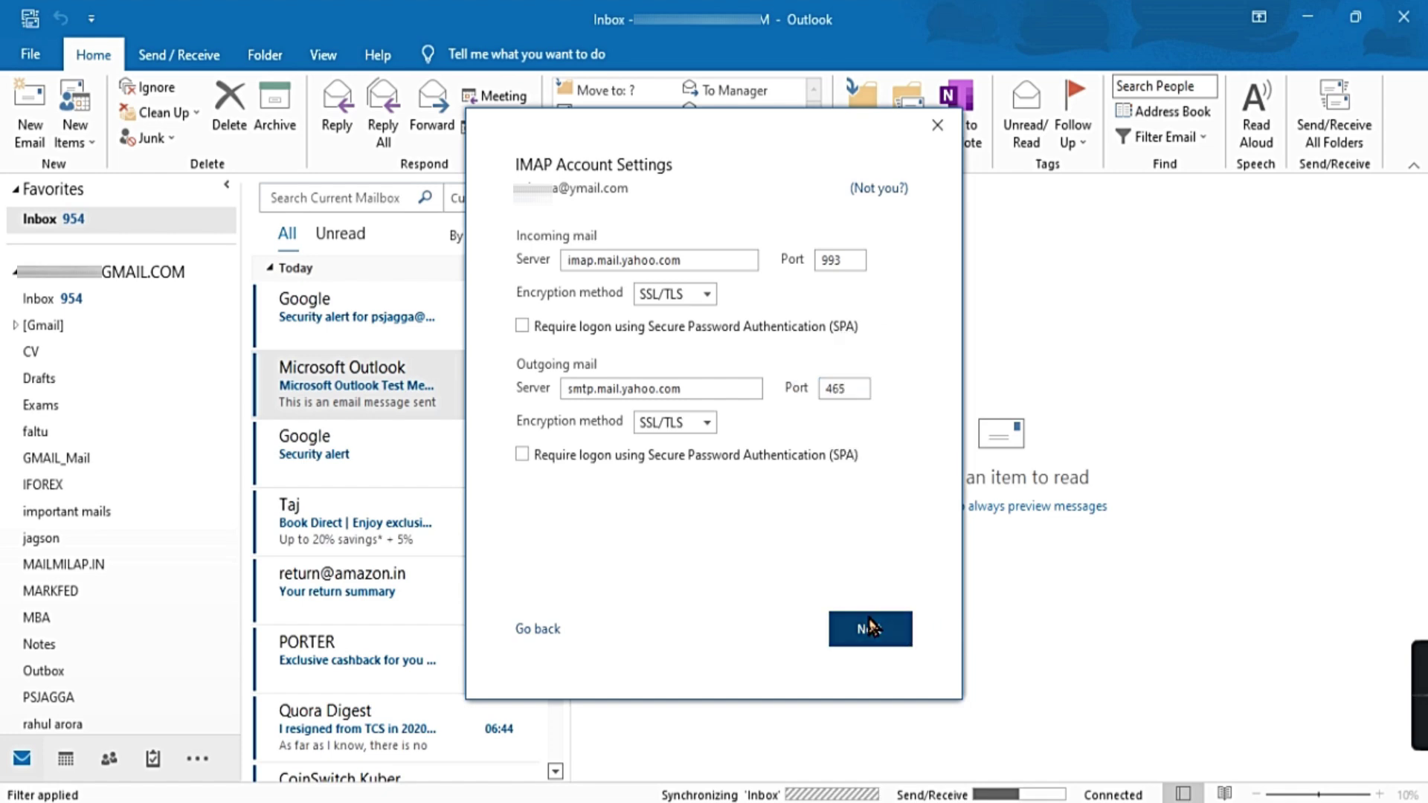
{"action": "left_click", "coordinate": [871, 627]}
{"action": "key", "text": "ctrl+v"}
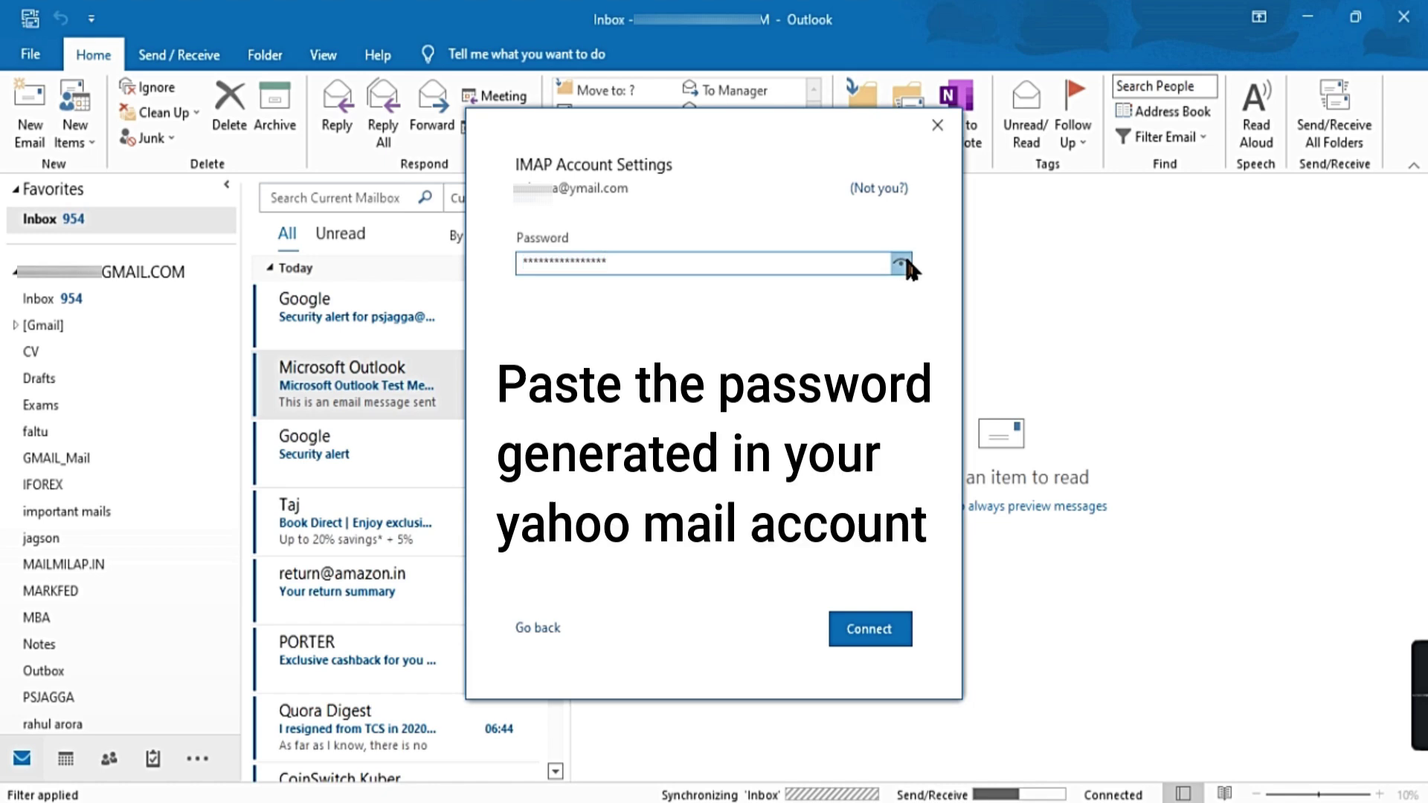
{"action": "left_click", "coordinate": [902, 263]}
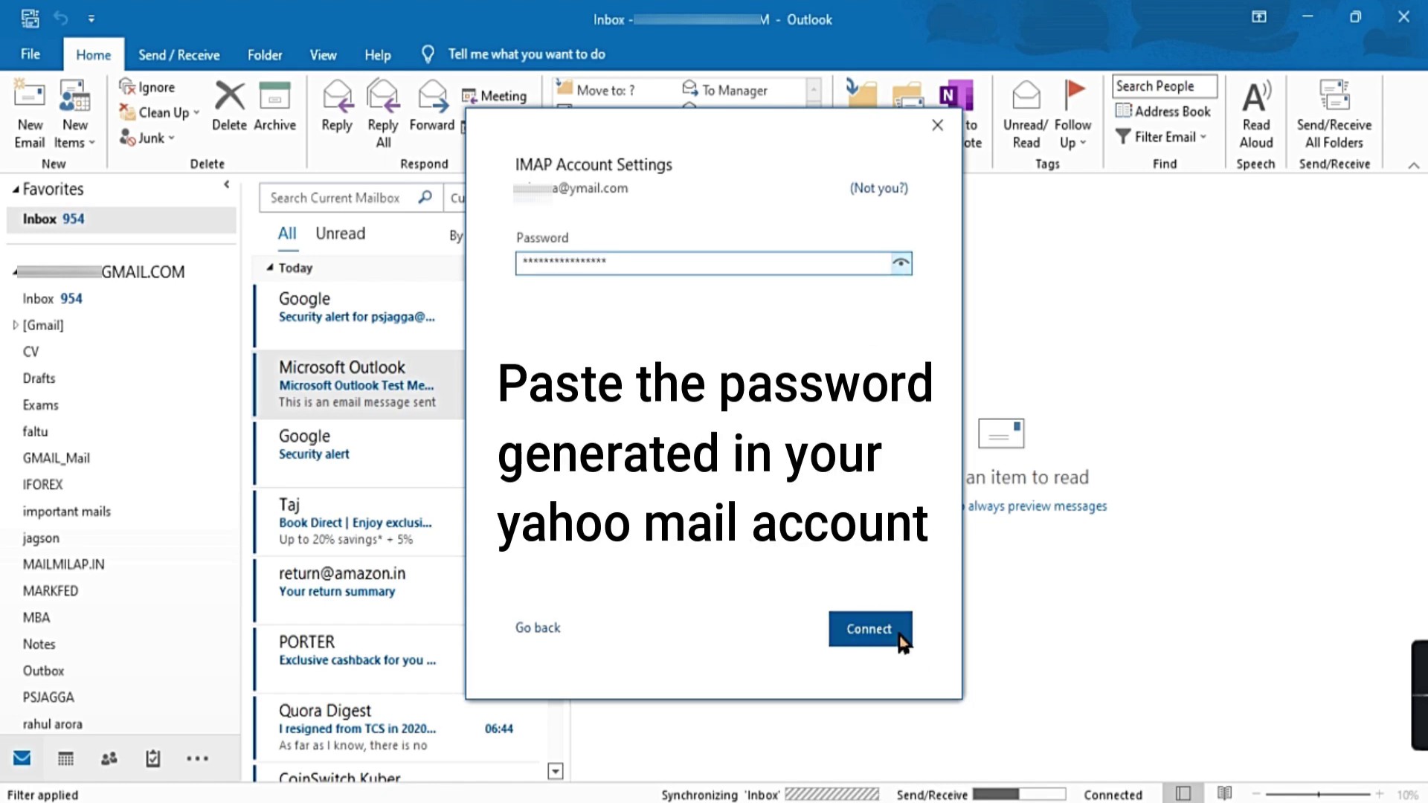
{"action": "left_click", "coordinate": [869, 629]}
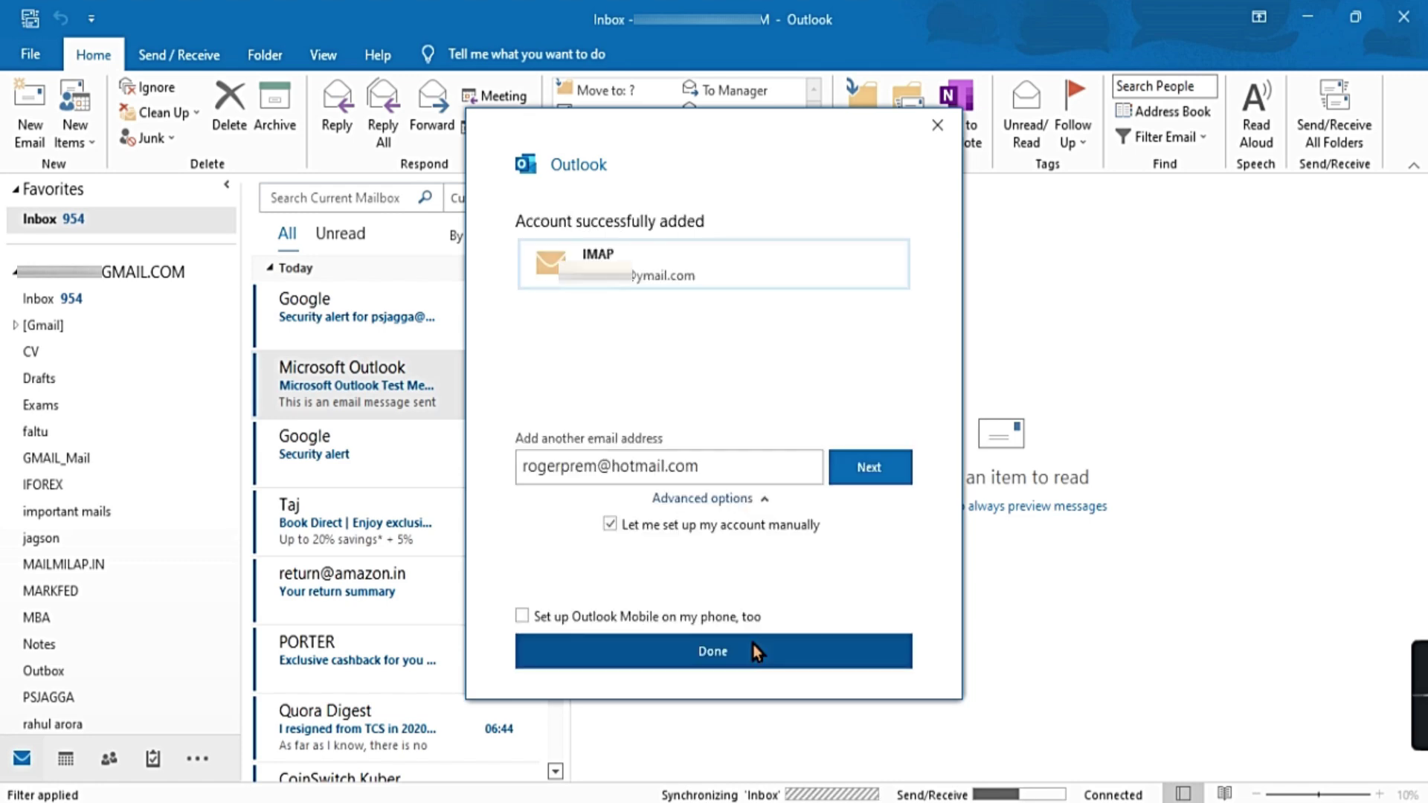
- Collapse the Gmail folders and open the Microsoft Outlook Test Message in the Yahoo Inbox
{"action": "left_click", "coordinate": [753, 644]}
{"action": "left_click", "coordinate": [15, 273]}
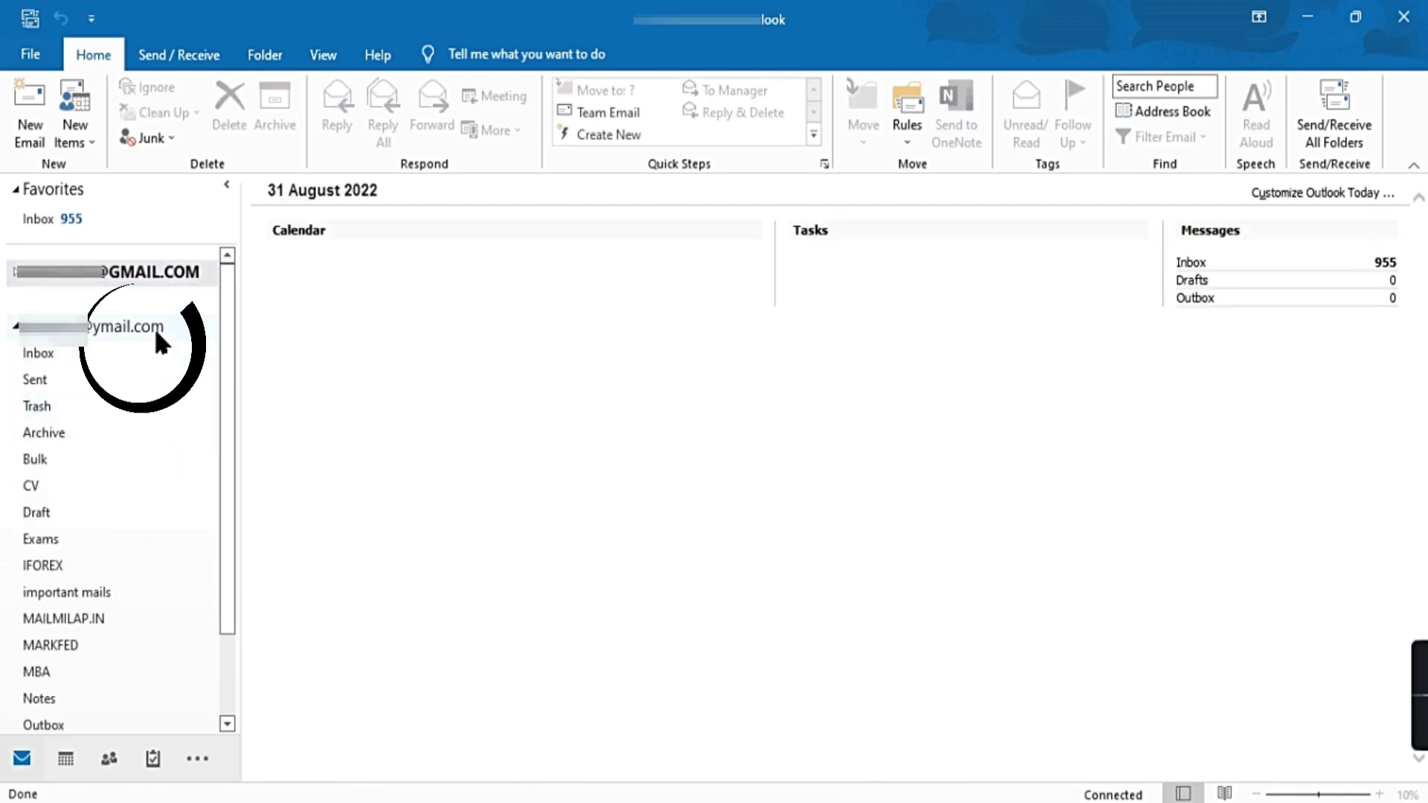
{"action": "left_click", "coordinate": [157, 346]}
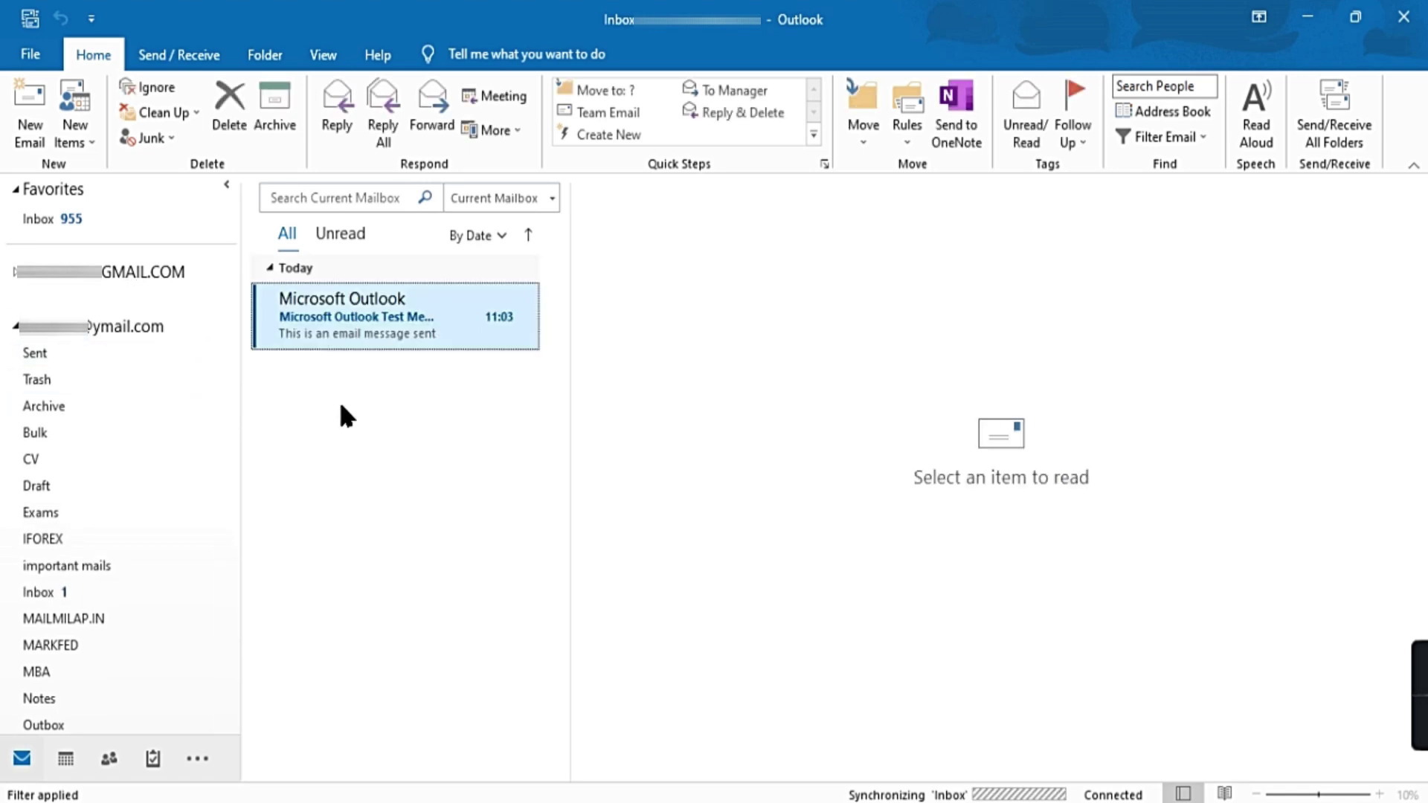
{"action": "left_click", "coordinate": [462, 315]}
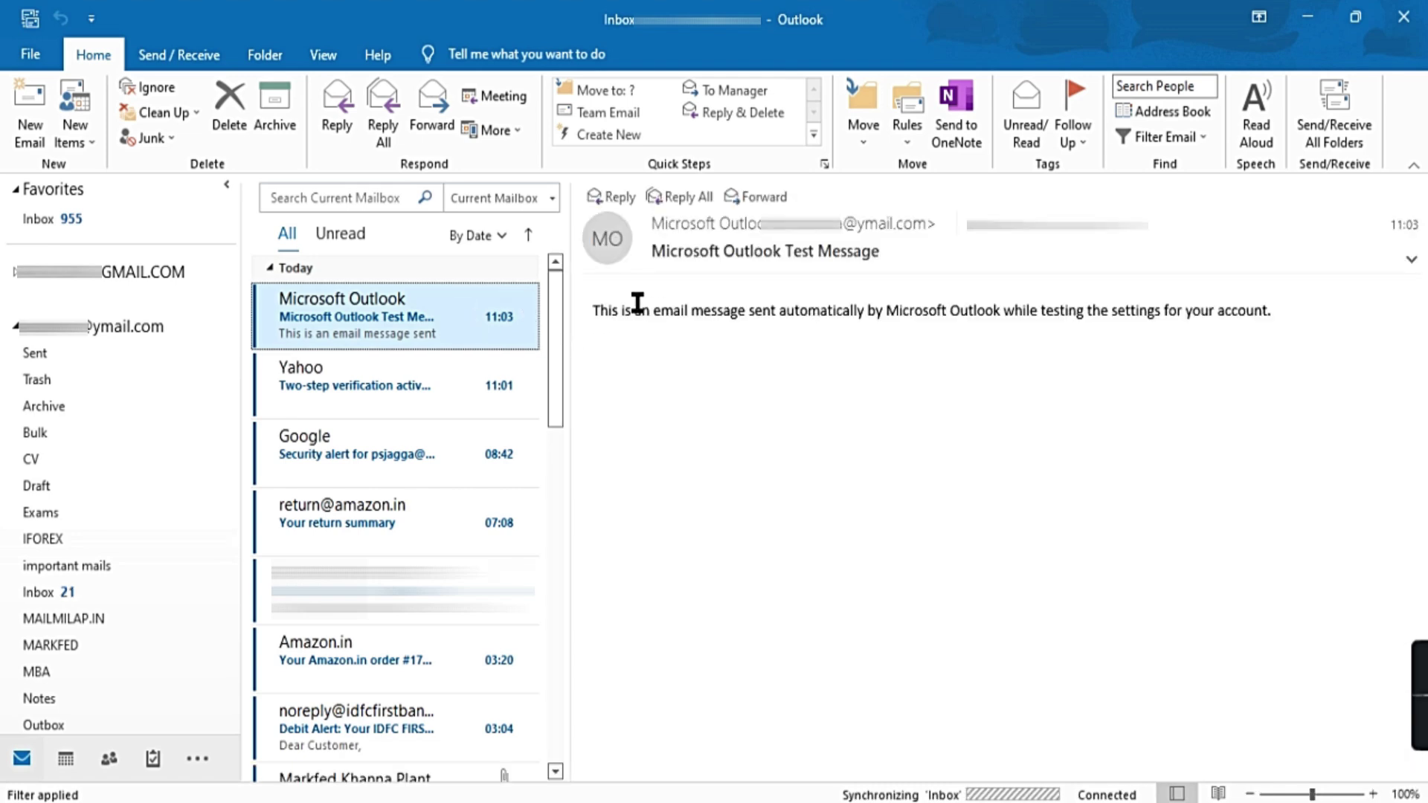
{"action": "left_click_drag", "start_coordinate": [596, 306], "coordinate": [663, 300]}
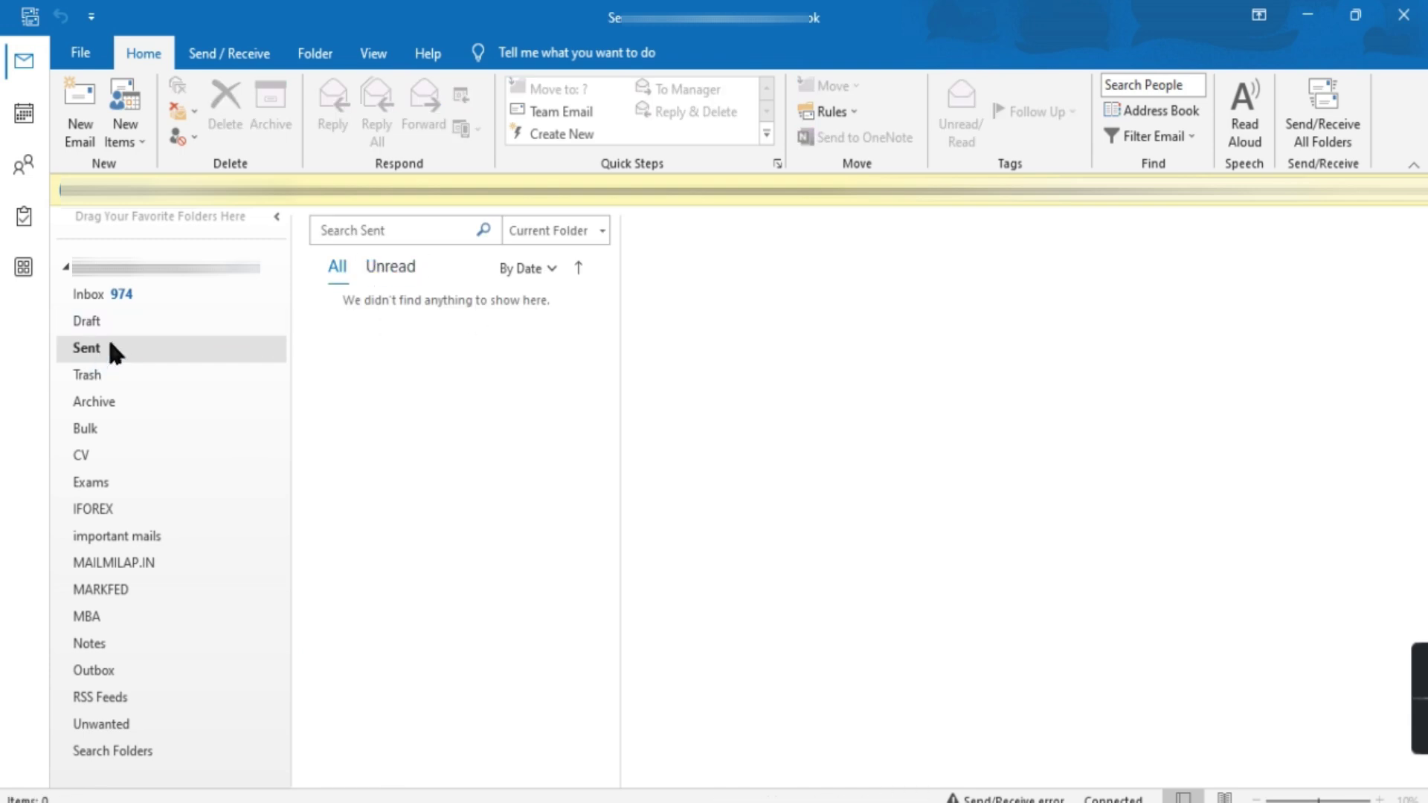
- Query the Yahoo IMAP folders for 'S' and subscribe to the Sent folder
{"action": "right_click", "coordinate": [83, 355]}
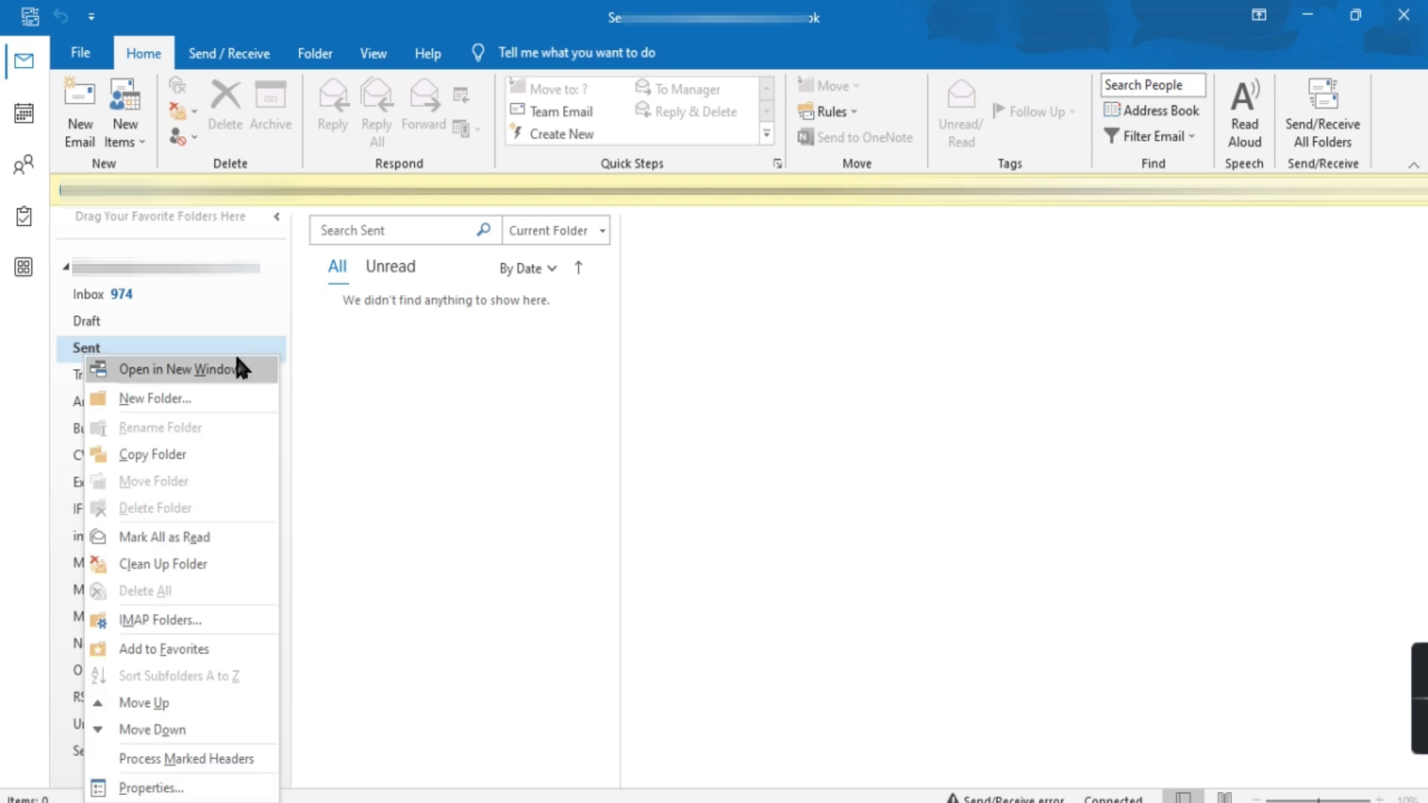
{"action": "left_click", "coordinate": [183, 619]}
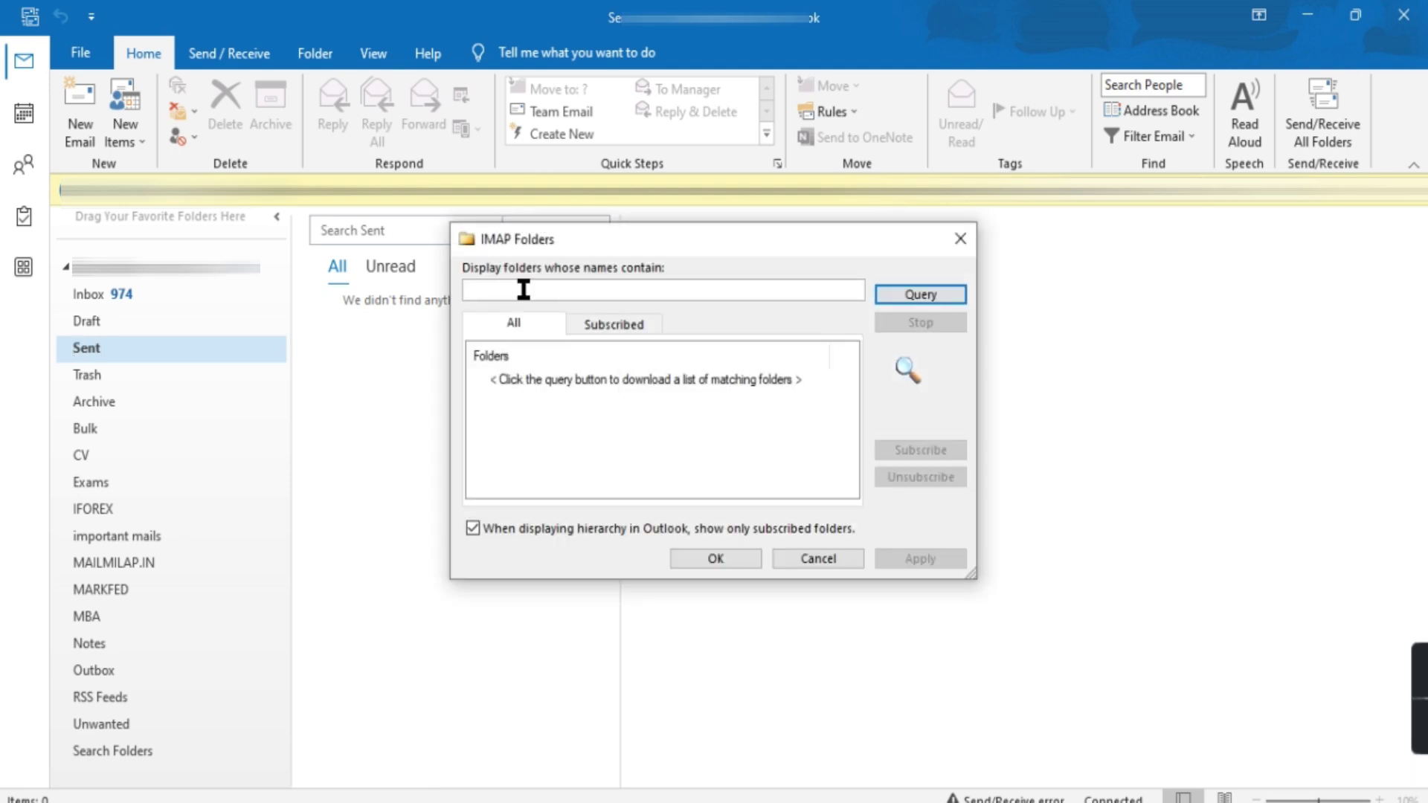
{"action": "type", "text": "Sent"}
{"action": "left_click", "coordinate": [897, 286]}
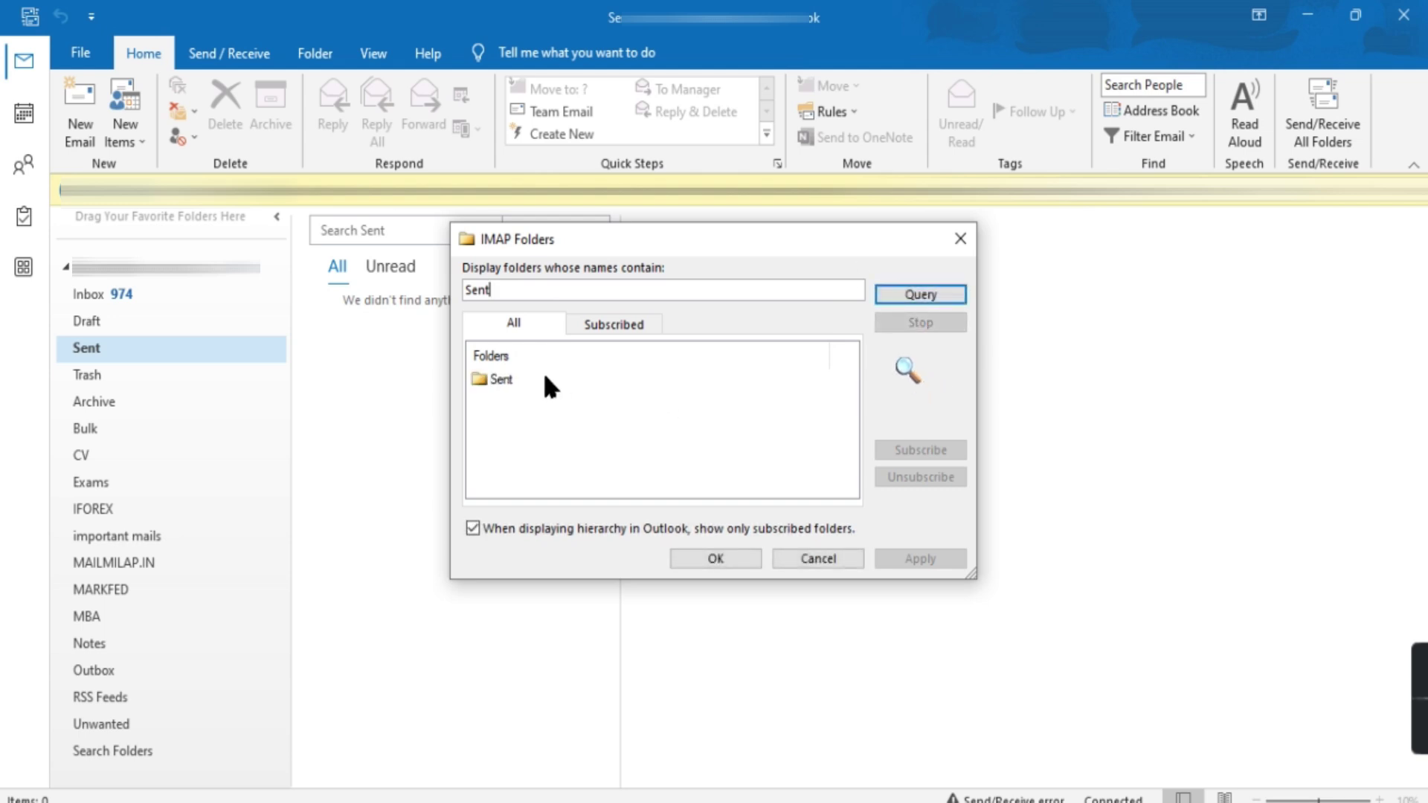
{"action": "left_click", "coordinate": [510, 380]}
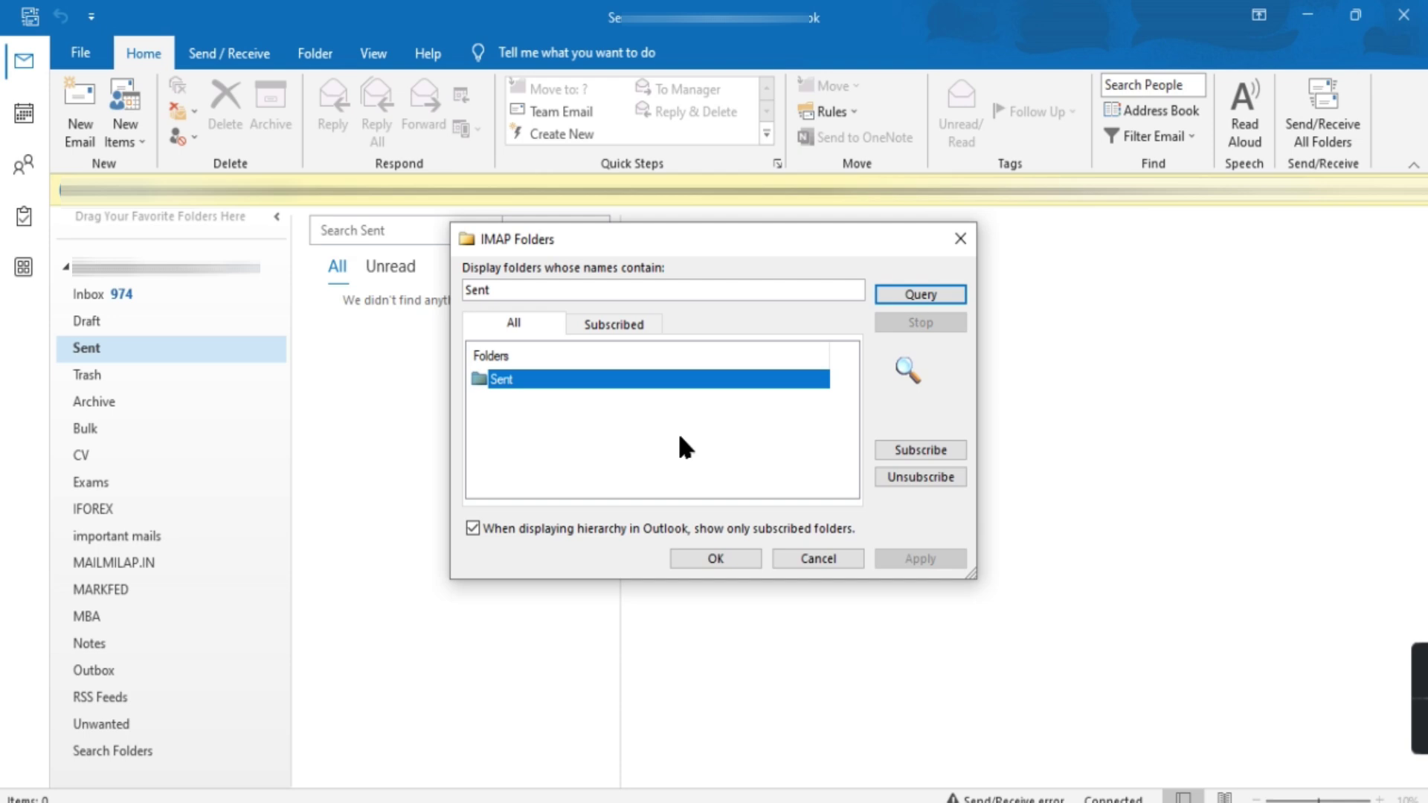
{"action": "left_click", "coordinate": [917, 451]}
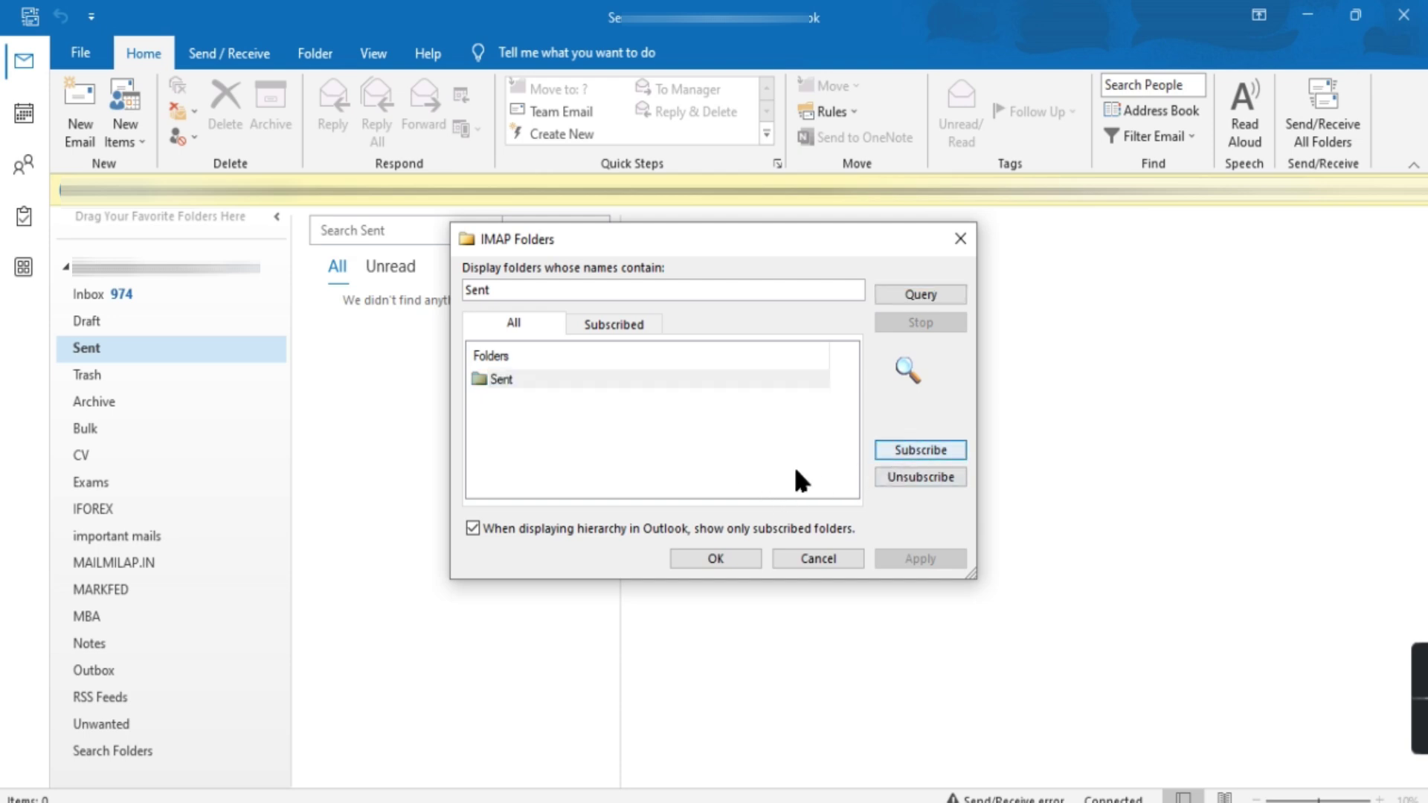
- Confirm the Sent subscription, then reselect Sent to list the synced sent emails
{"action": "left_click", "coordinate": [713, 559]}
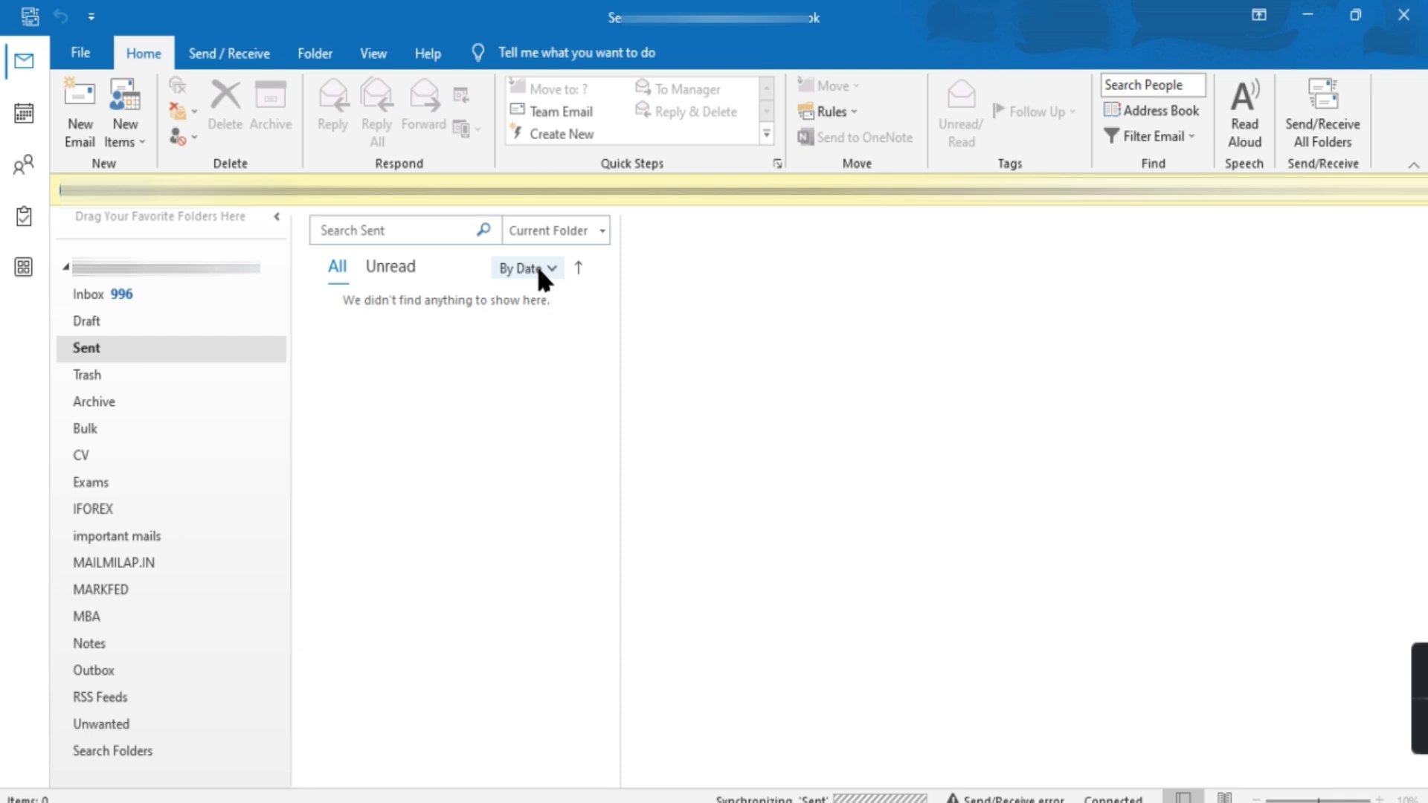
{"action": "left_click", "coordinate": [577, 232]}
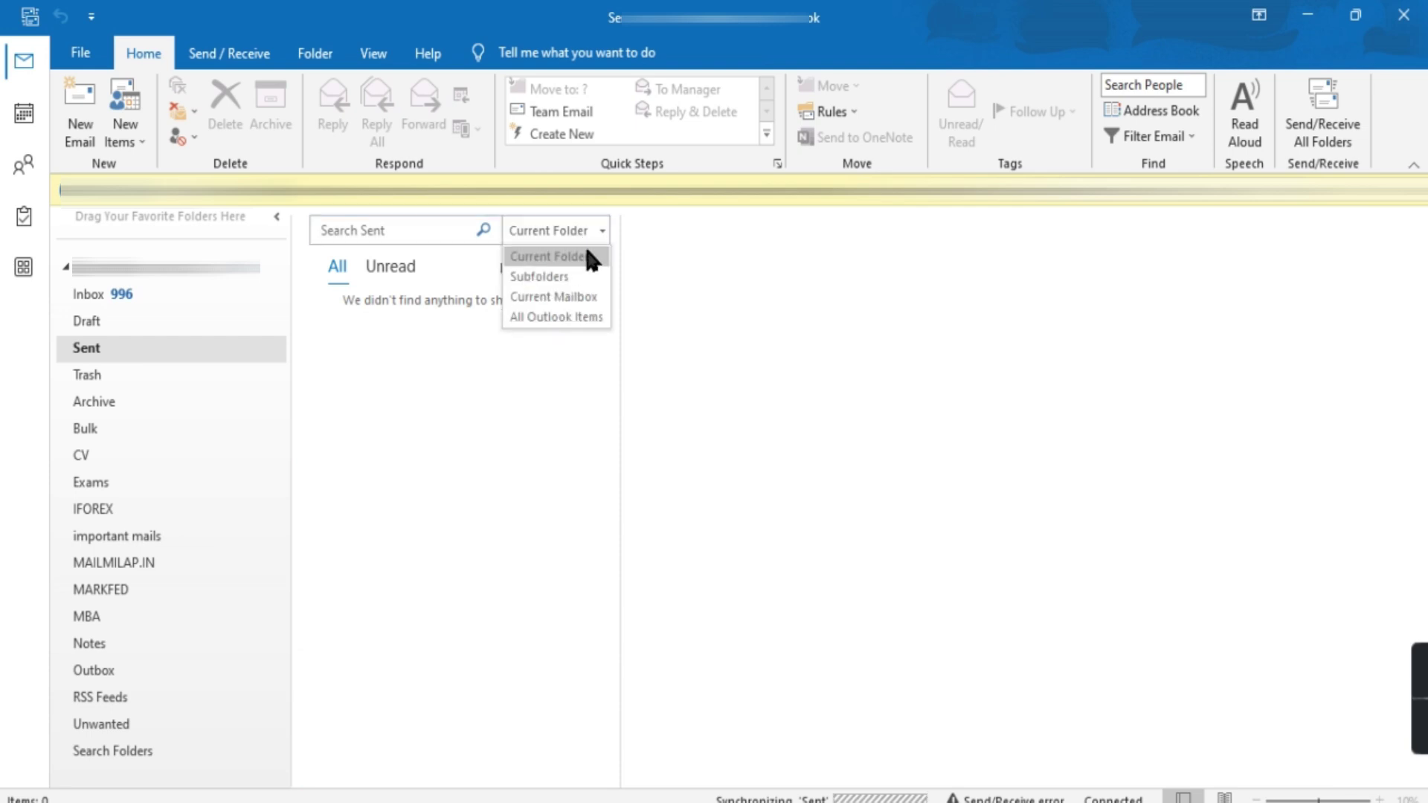
{"action": "left_click", "coordinate": [774, 256]}
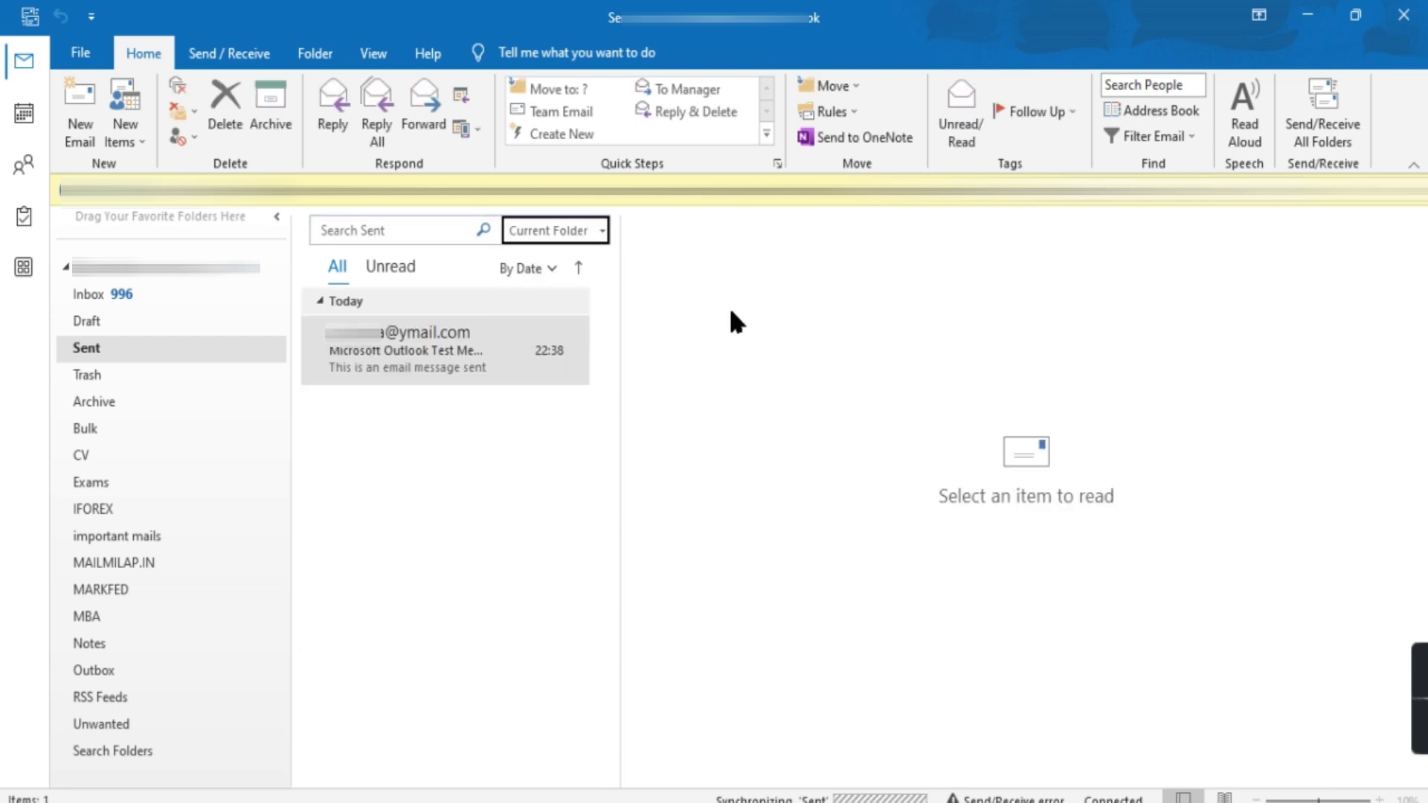
{"action": "left_click", "coordinate": [115, 347]}
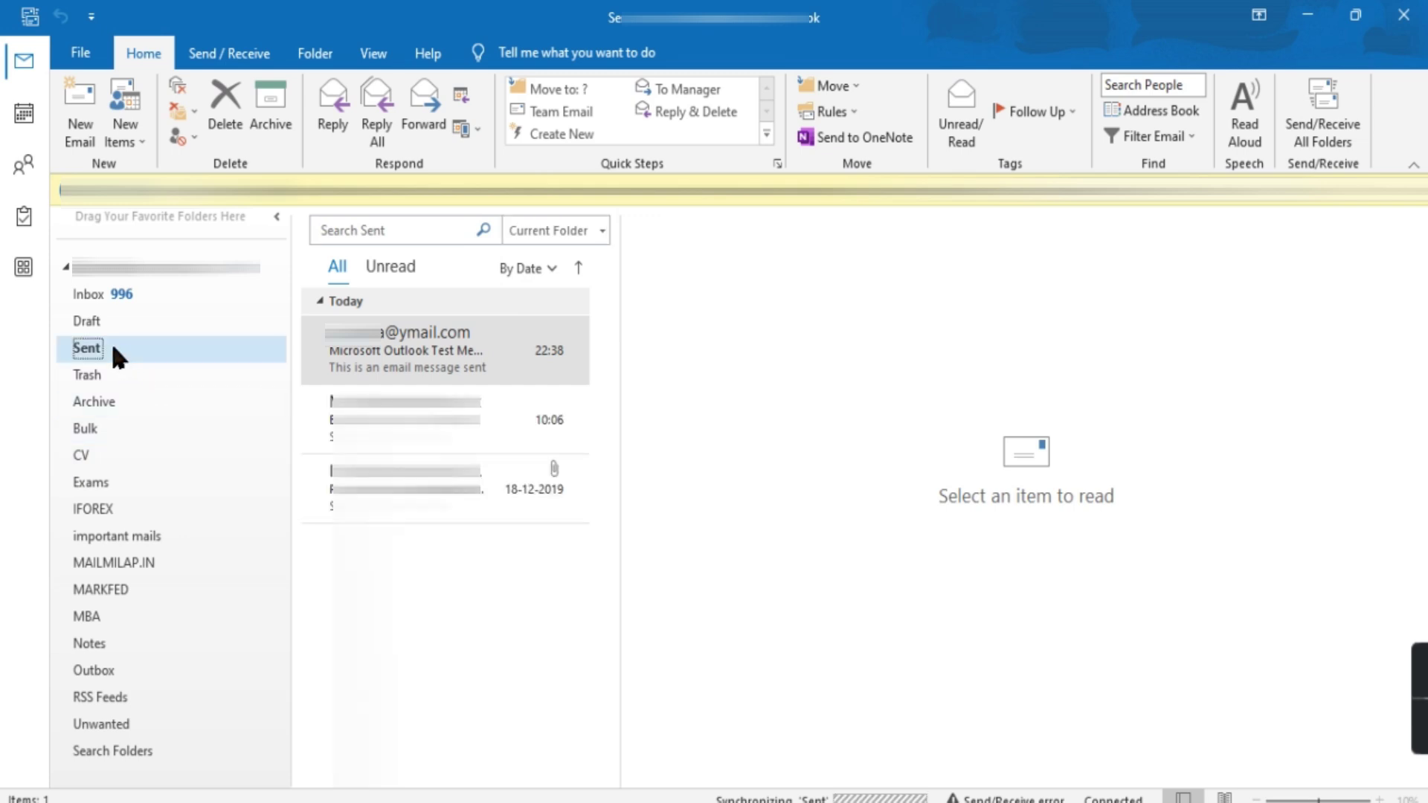